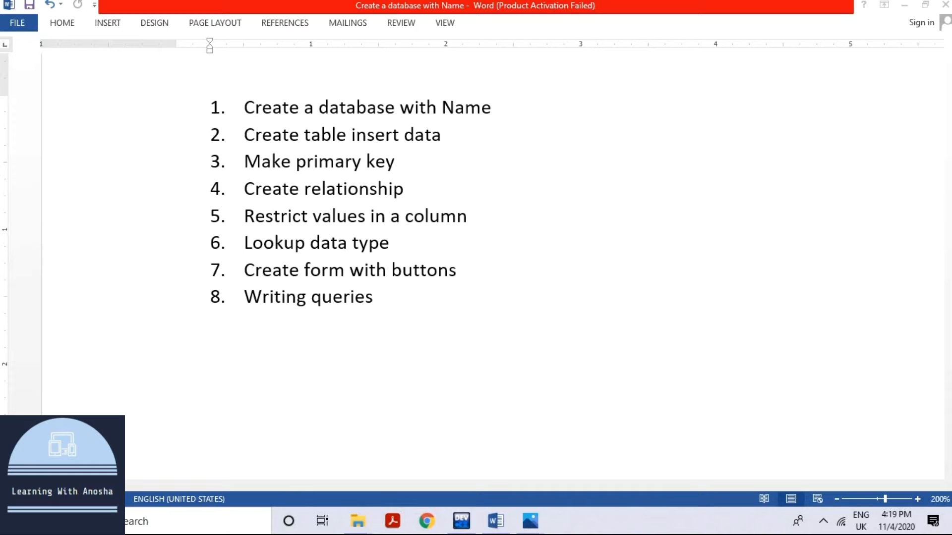
Step: Read through the numbered list of database topics in the document, from creating a database to writing queries
click(487, 111)
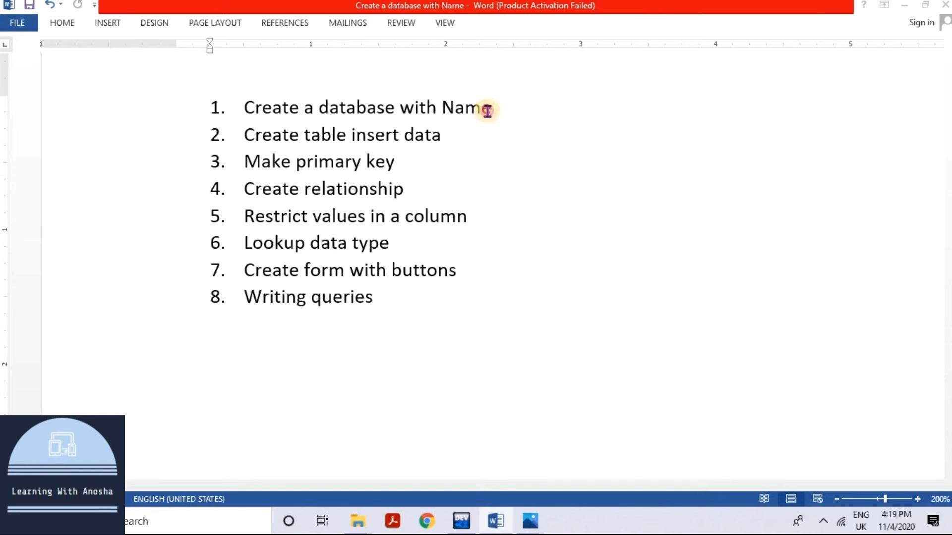
triple_click(320, 107)
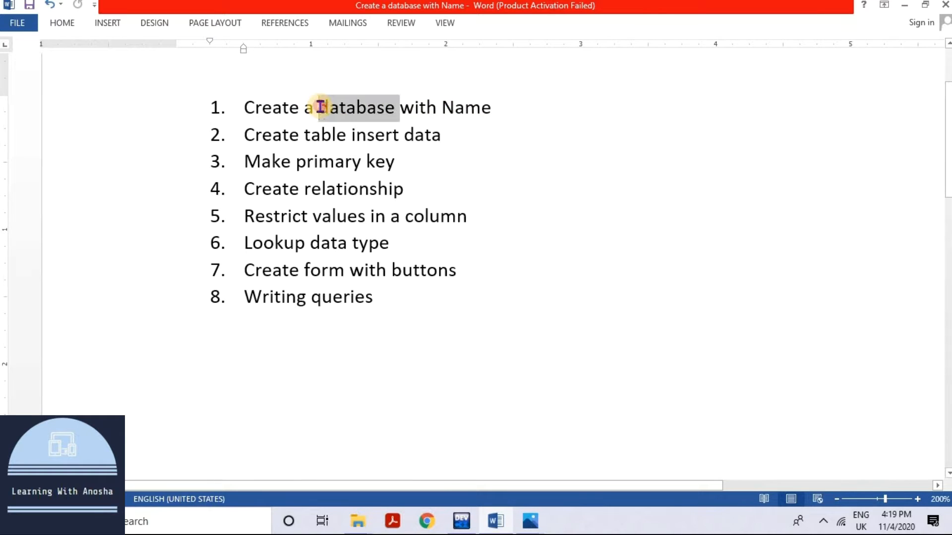
double_click(343, 134)
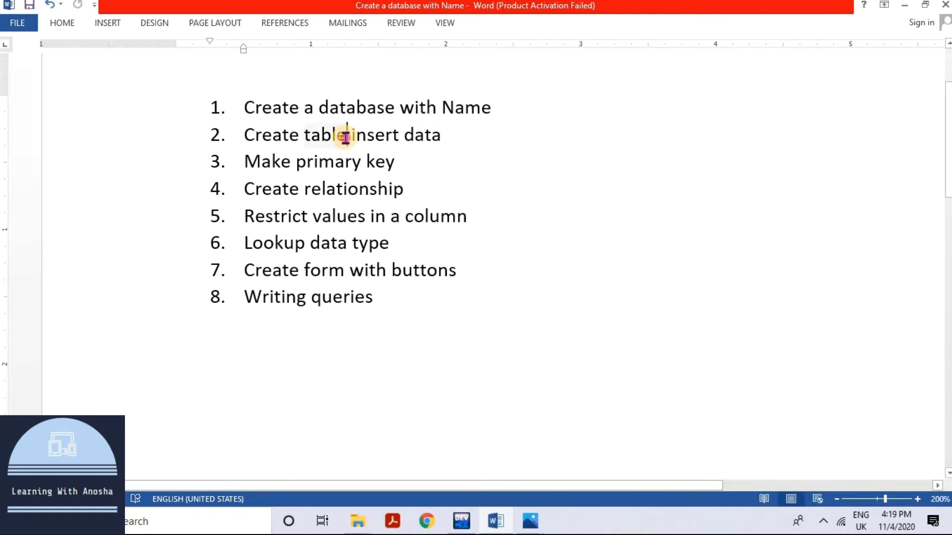
click(374, 164)
drag(427, 166, 246, 170)
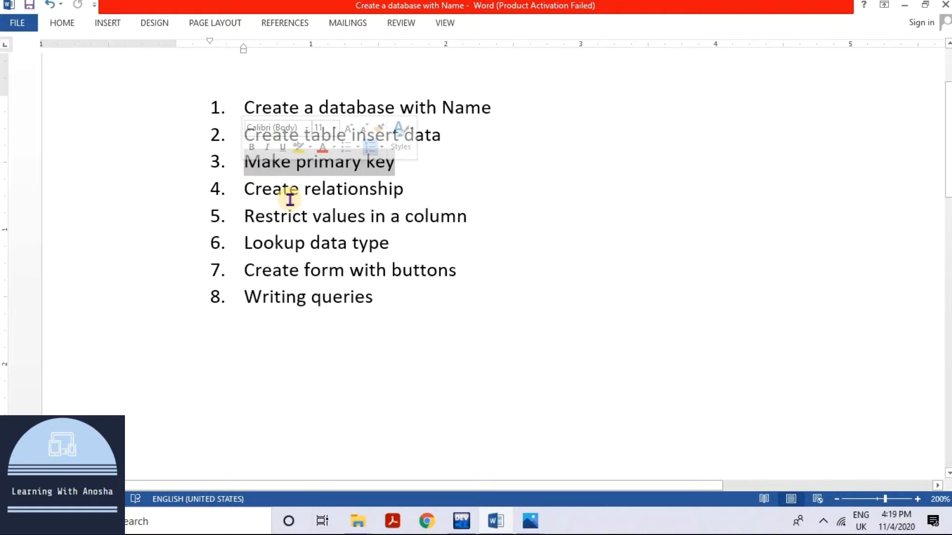
drag(483, 221, 245, 214)
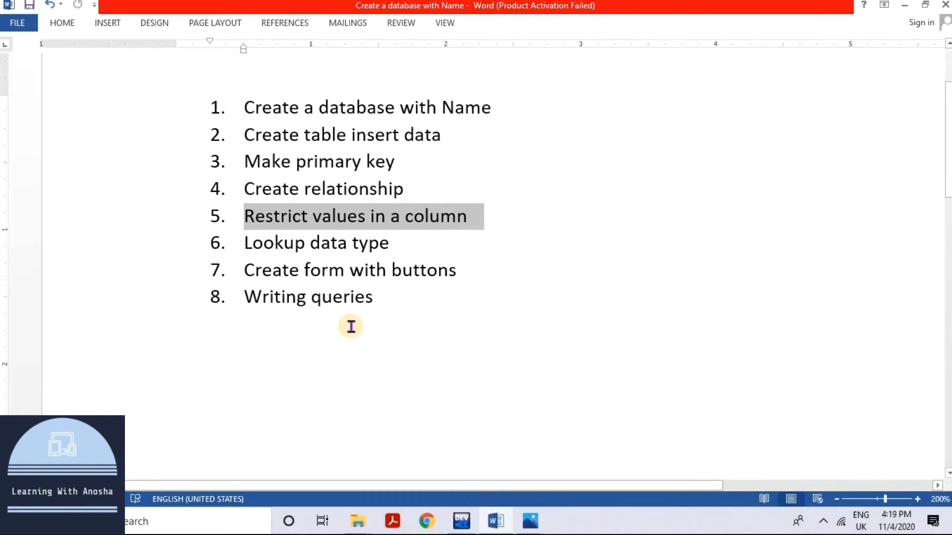
click(369, 269)
drag(242, 270, 347, 268)
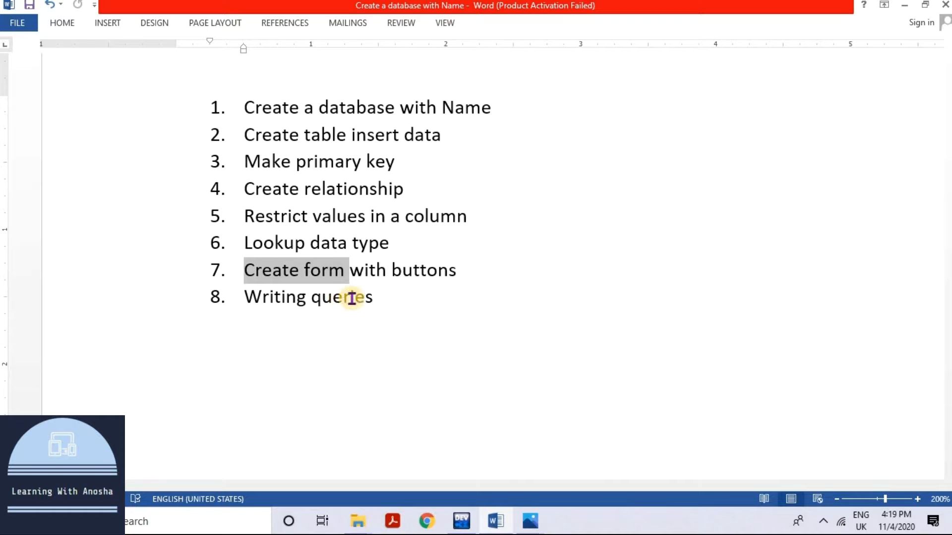
double_click(283, 243)
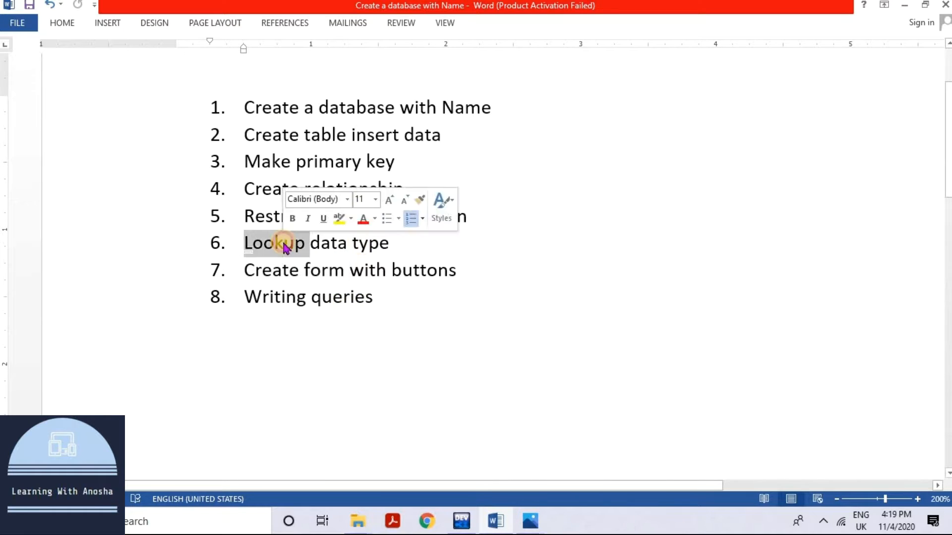
click(394, 243)
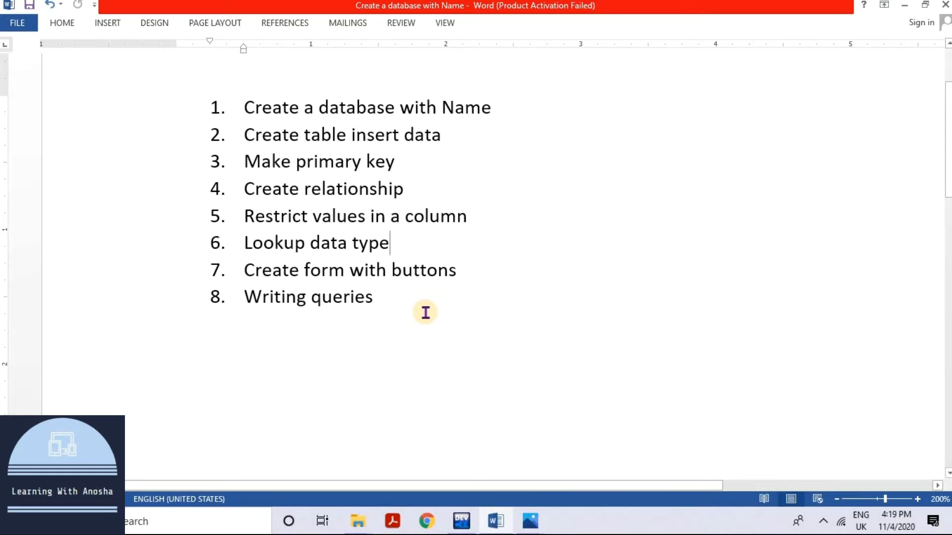
double_click(382, 190)
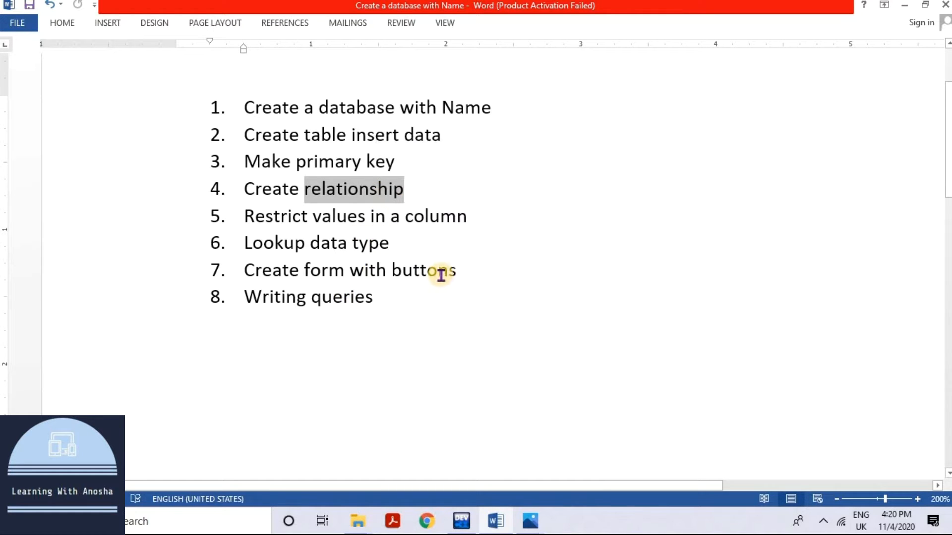
drag(465, 273, 305, 271)
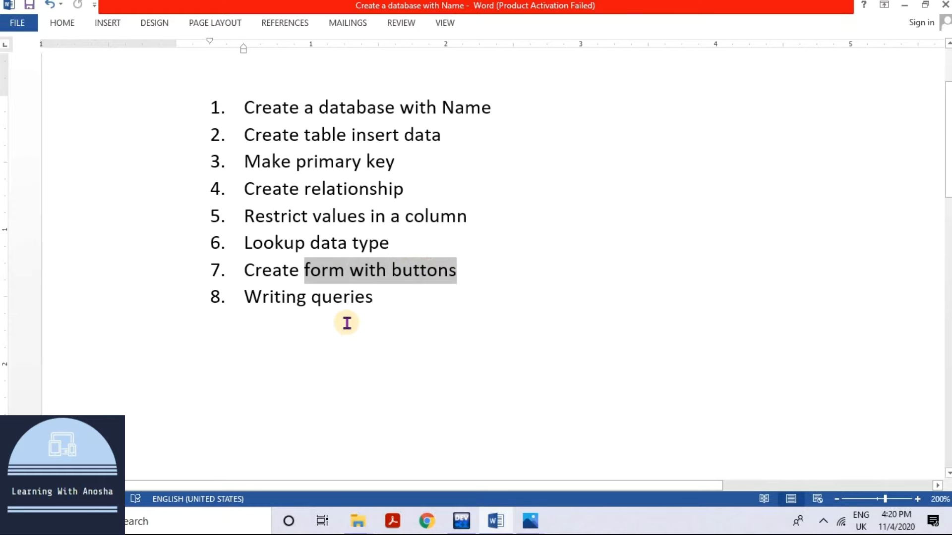
click(323, 297)
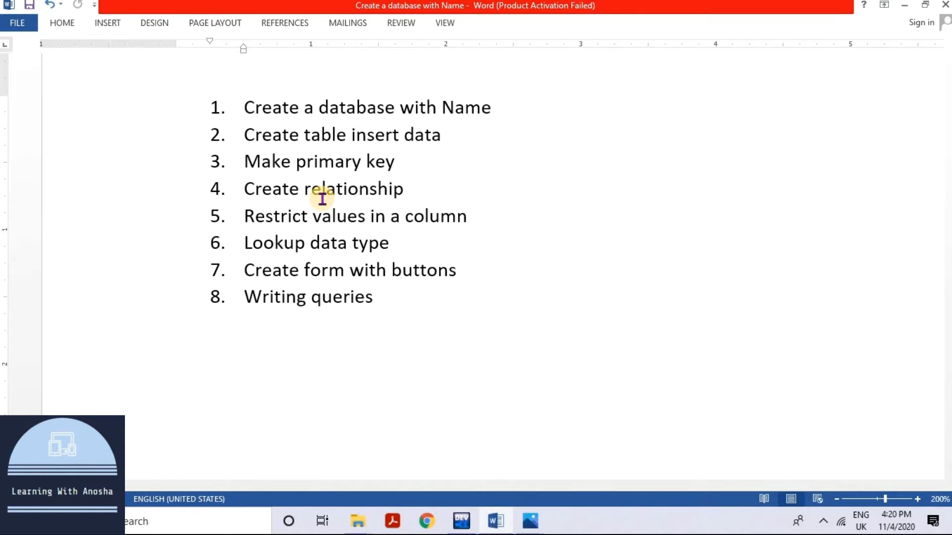
Step: Switch to Photos and examine the practical exam paper's database tasks and its Customer, Allocation and Room tables at enlarged size
key(alt+Tab)
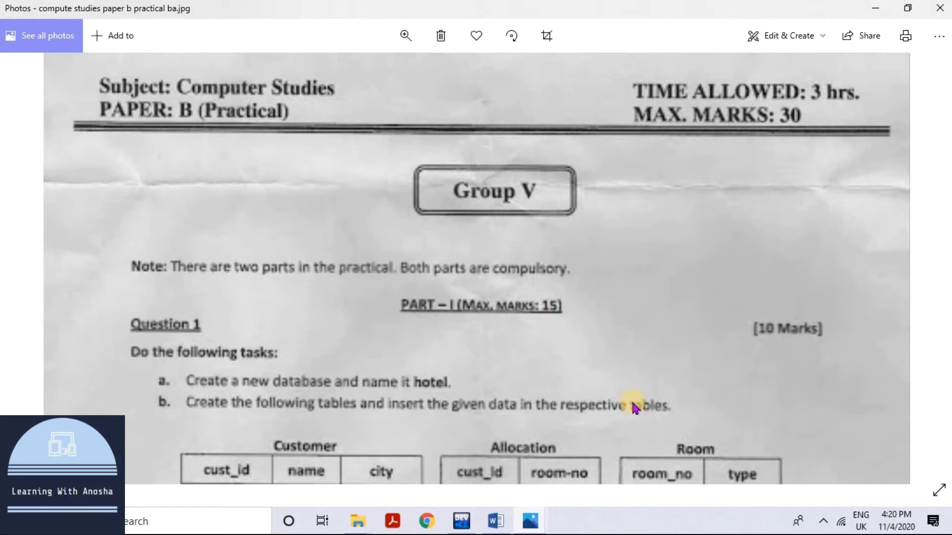
drag(648, 289, 614, 433)
drag(627, 397, 609, 187)
drag(652, 448, 629, 315)
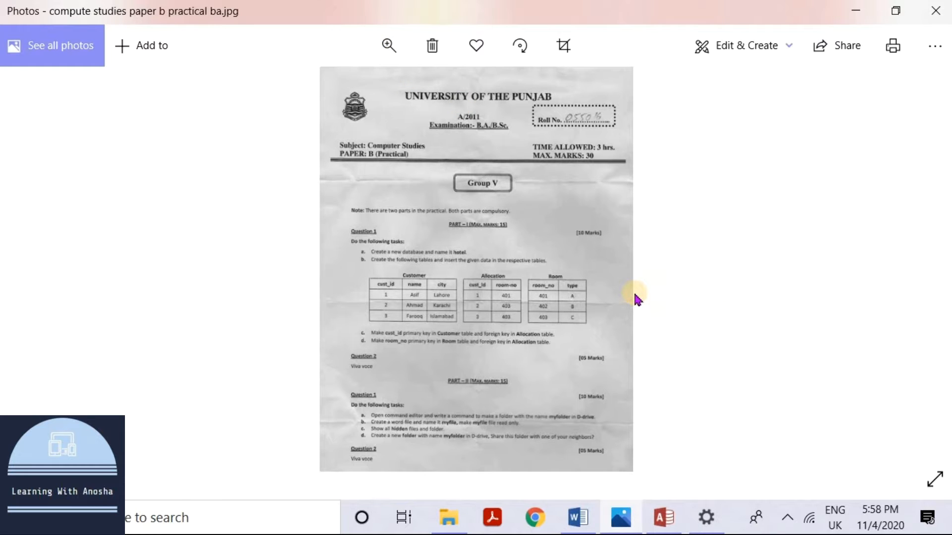
click(389, 45)
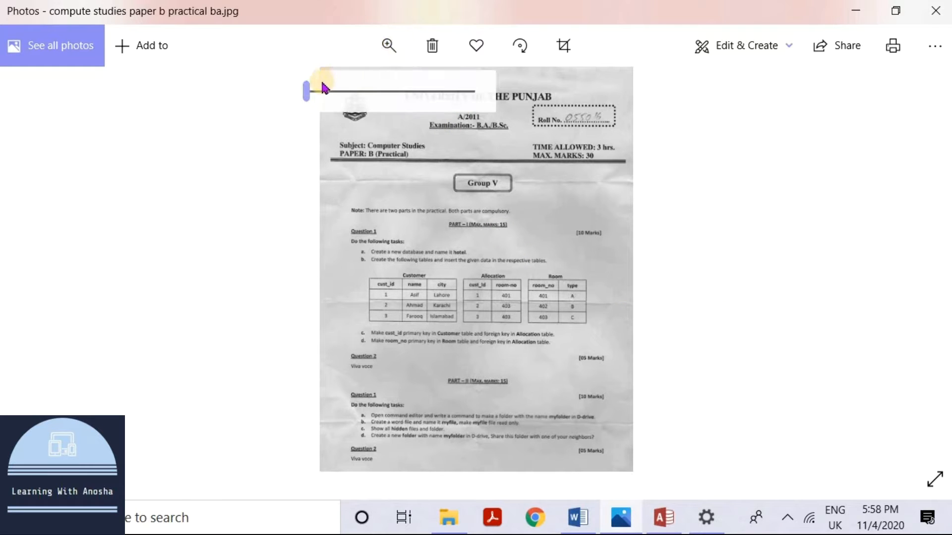
drag(342, 98, 382, 91)
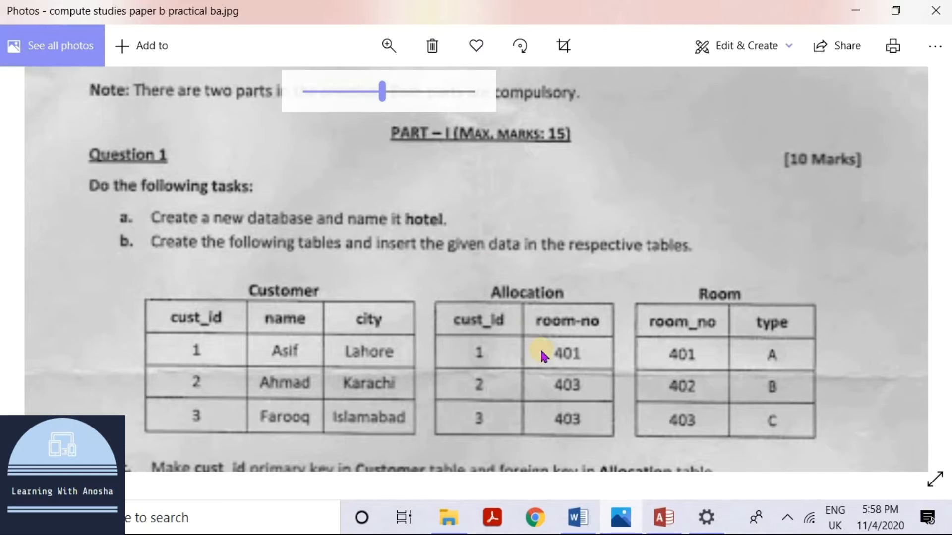
scroll(560, 434, down, 2)
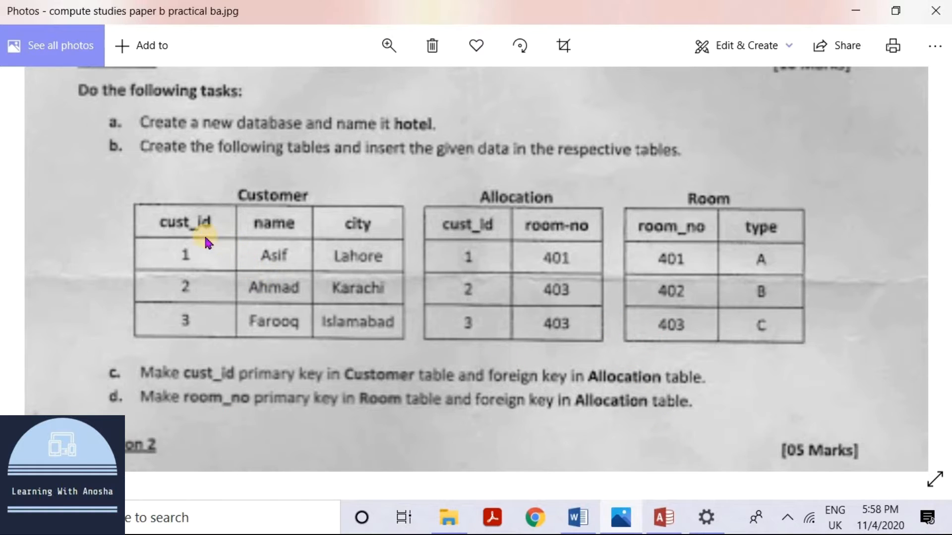
Step: Switch to Access and examine the Hotel database's Customer table records and design, plus the Allocation table records
click(657, 526)
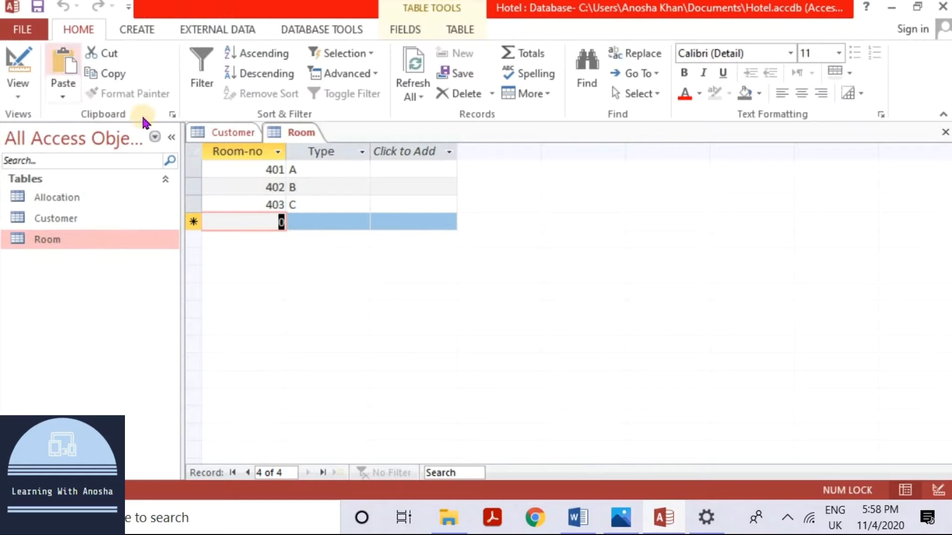
double_click(69, 220)
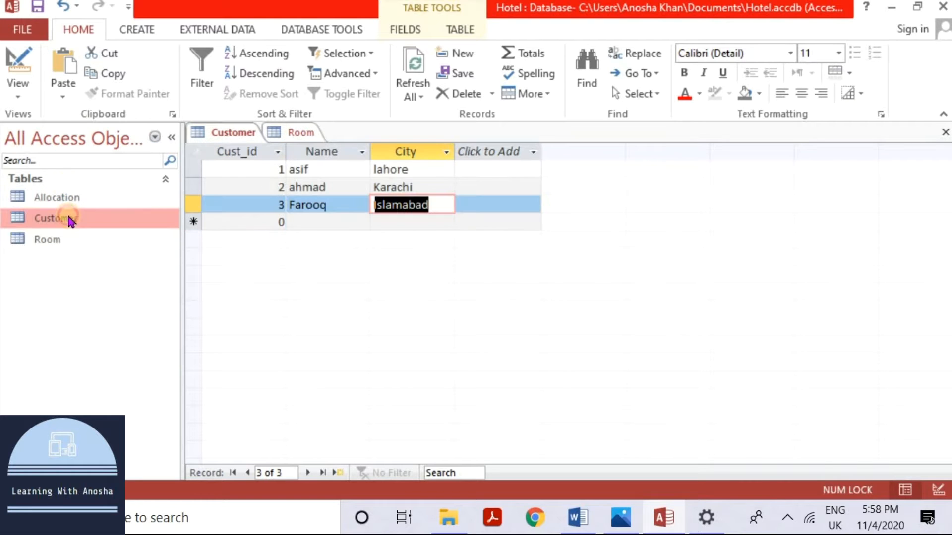
click(18, 62)
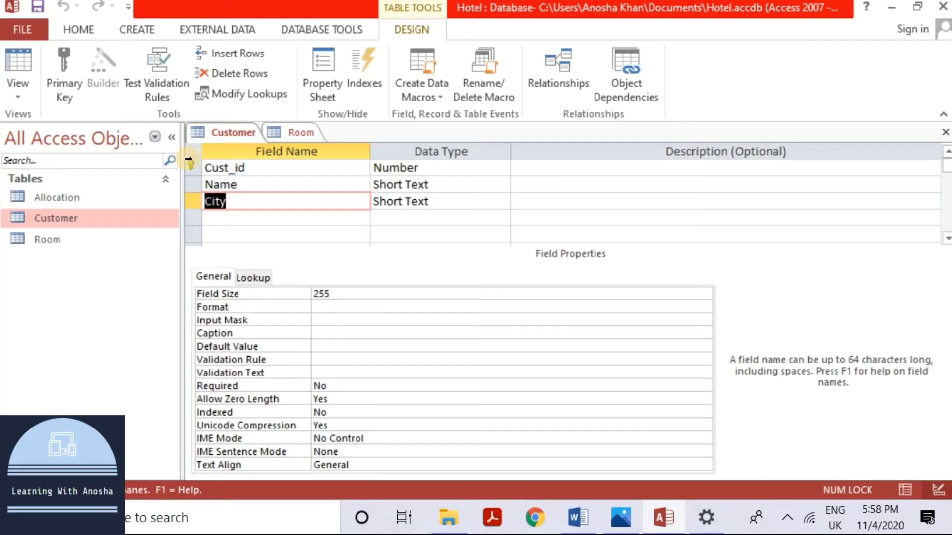
double_click(61, 196)
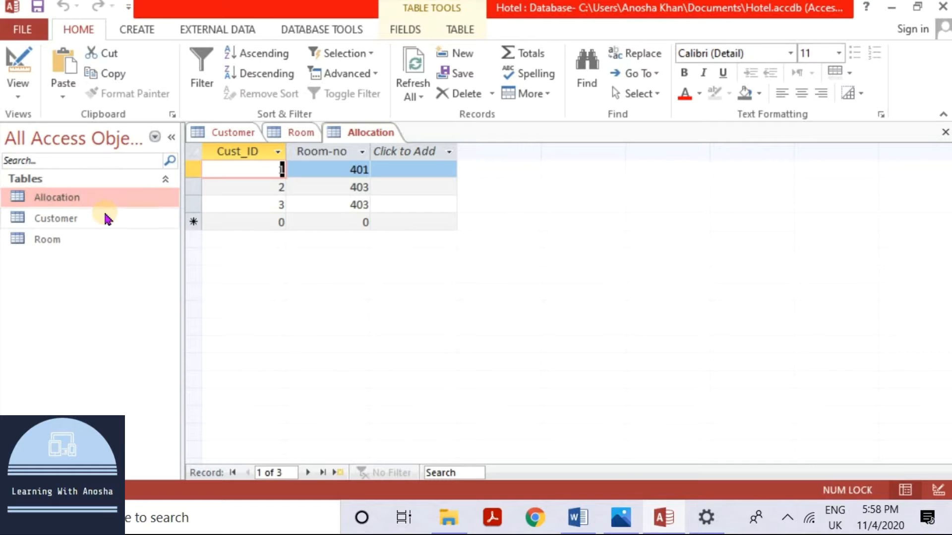
Step: Open the database relationships layout and add the Customer and Allocation tables to it
click(328, 30)
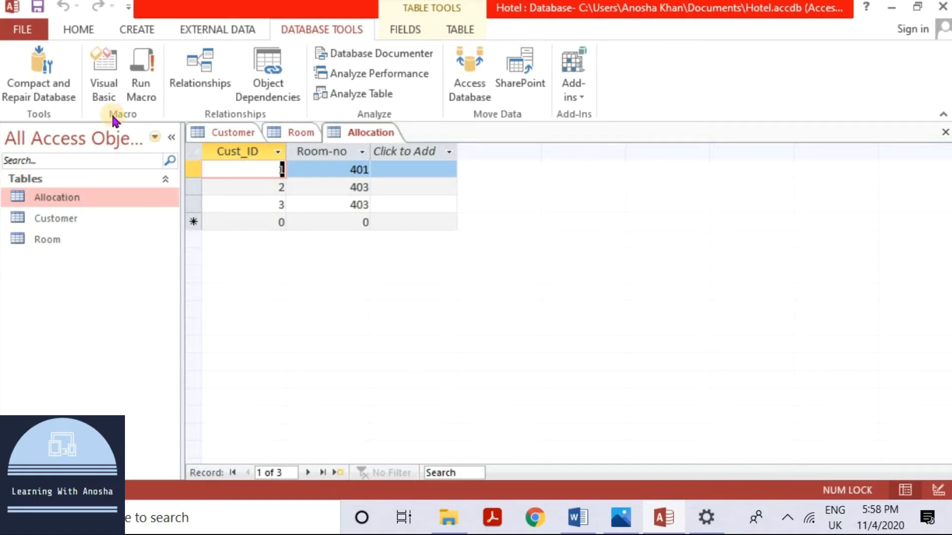
click(231, 87)
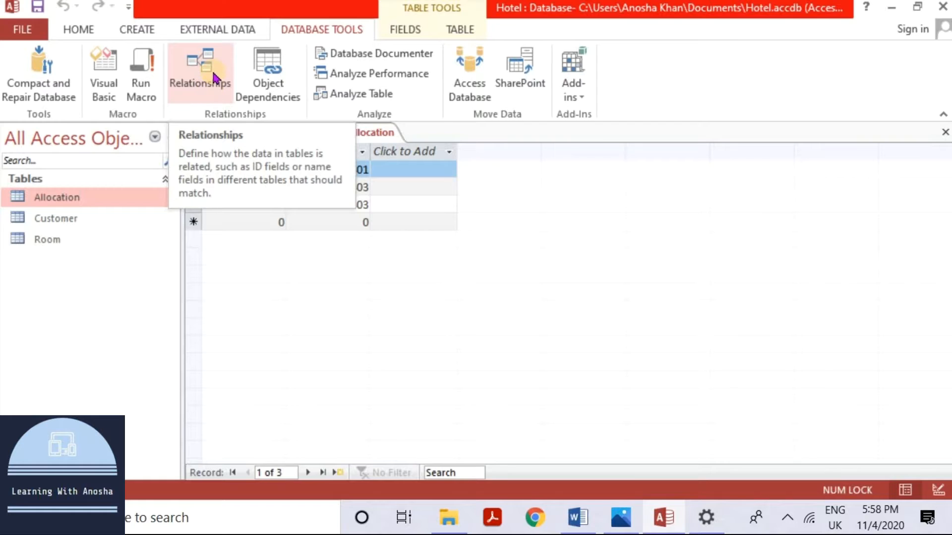
click(231, 88)
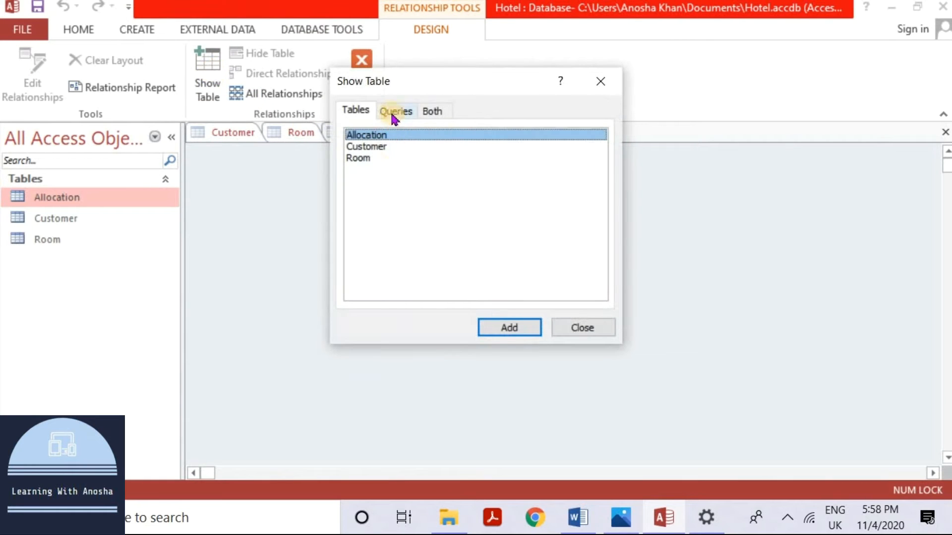
click(378, 148)
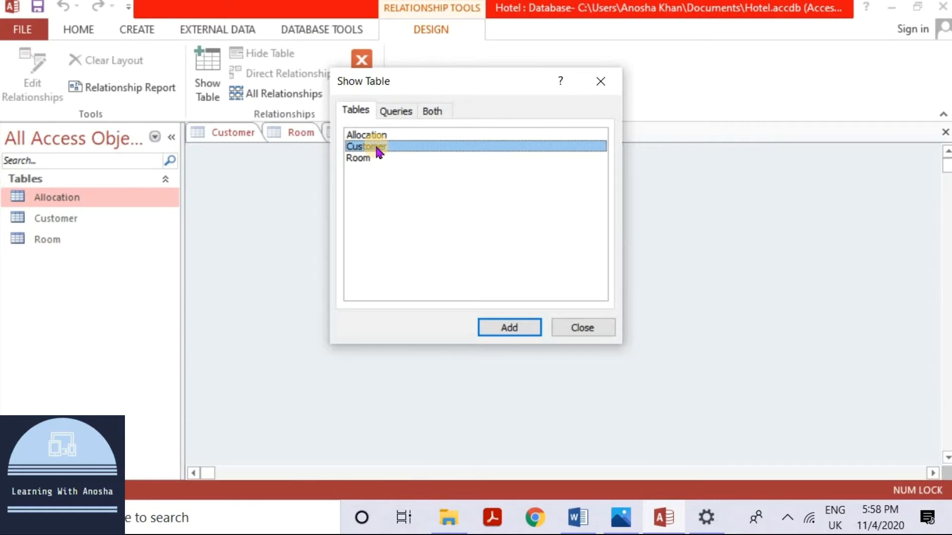
click(517, 330)
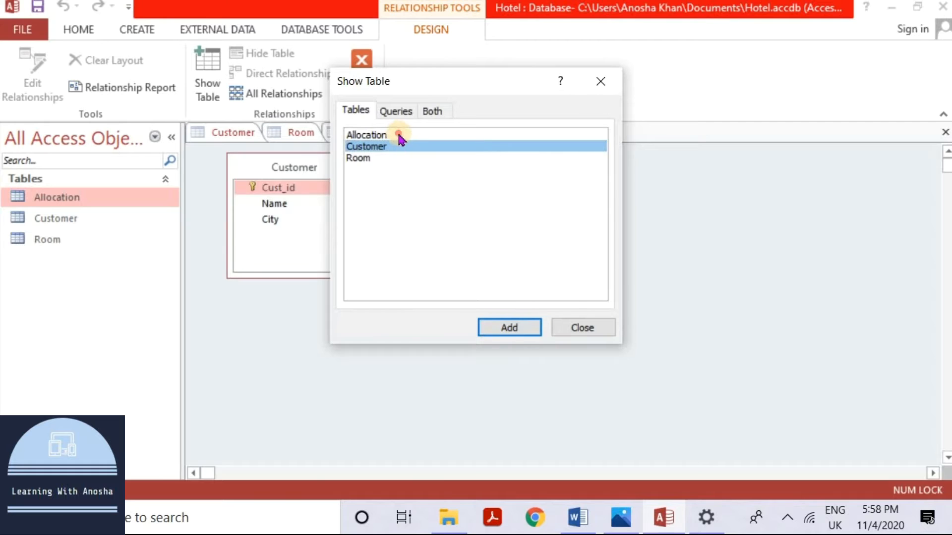
click(400, 136)
click(521, 330)
click(576, 327)
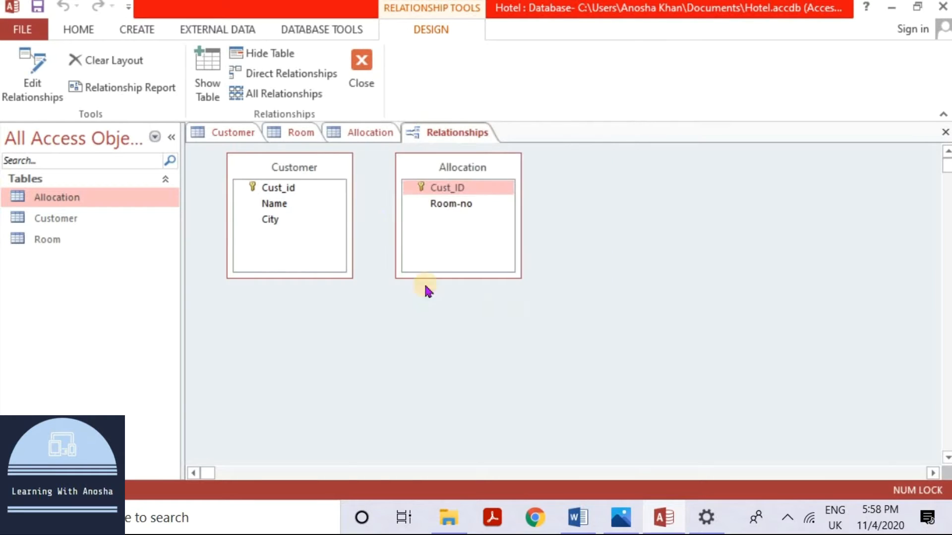
Step: Try to relate Customer's Cust_id to Allocation's Cust_ID with referential integrity enforced
drag(441, 191, 285, 195)
drag(283, 194, 437, 192)
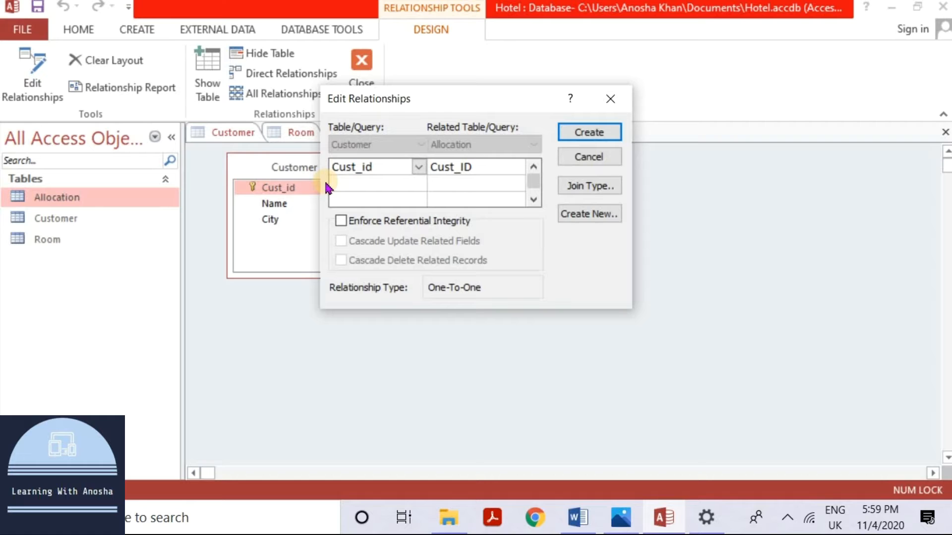
click(341, 220)
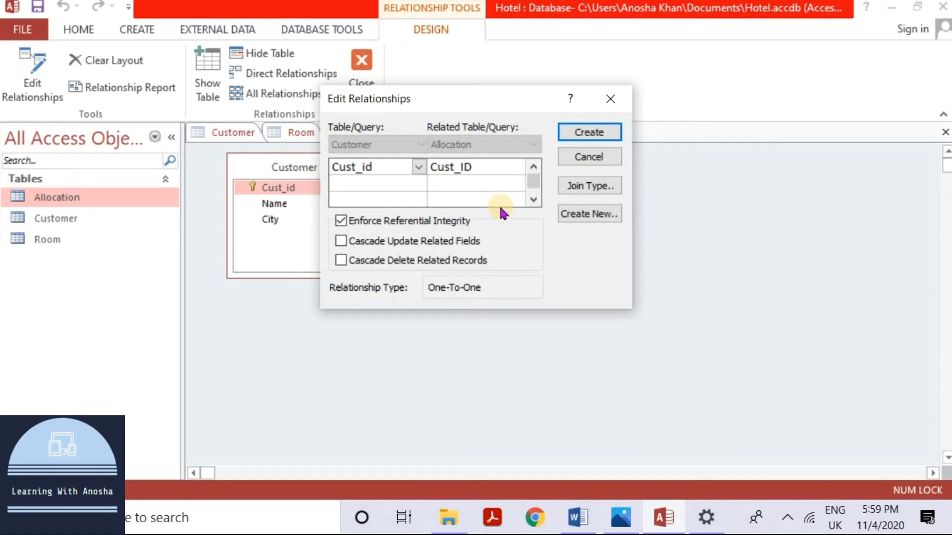
click(590, 133)
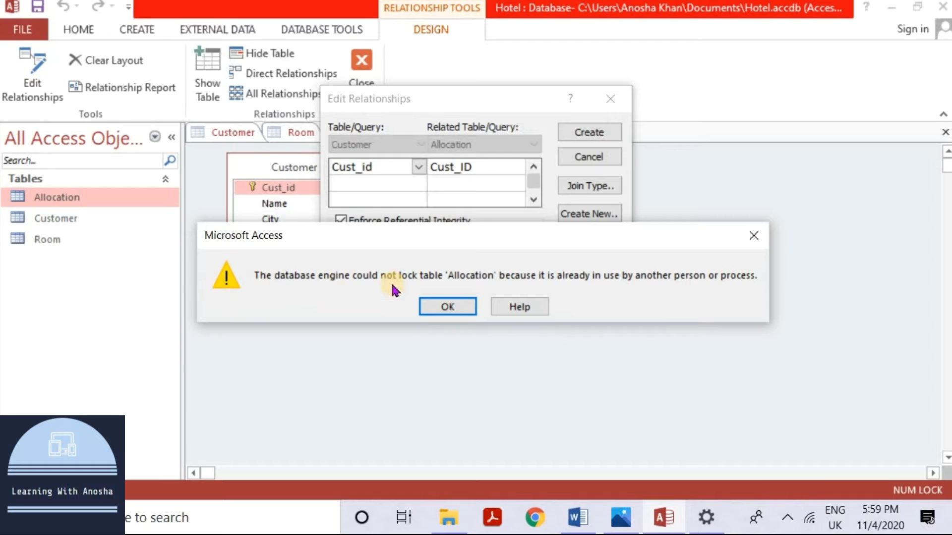
click(449, 307)
click(610, 98)
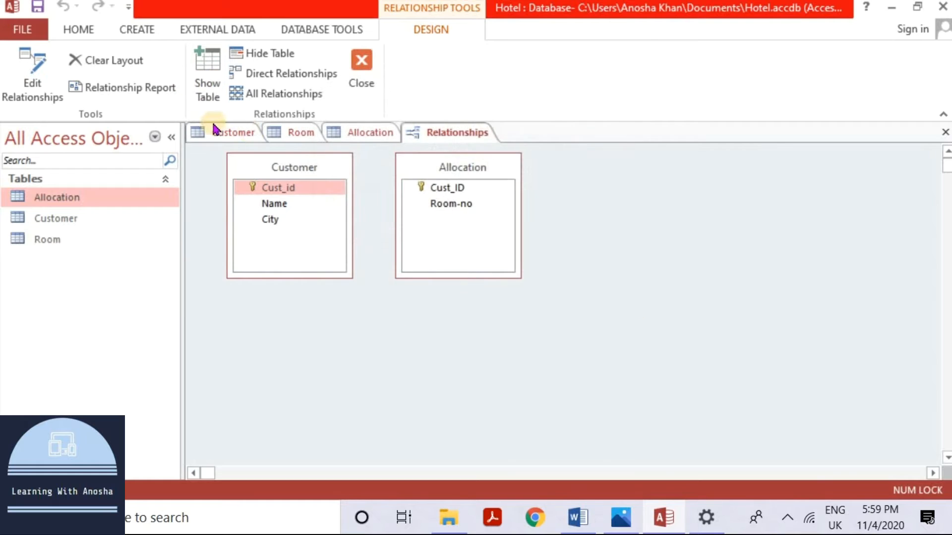
Step: Close the open Customer, Allocation and Room tables, leaving the relationships layout open
click(215, 130)
click(945, 133)
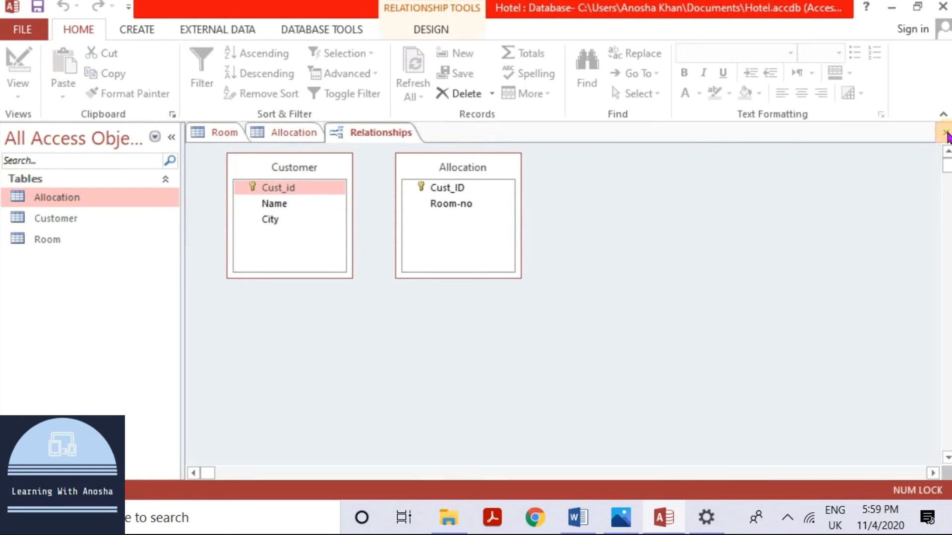
click(282, 132)
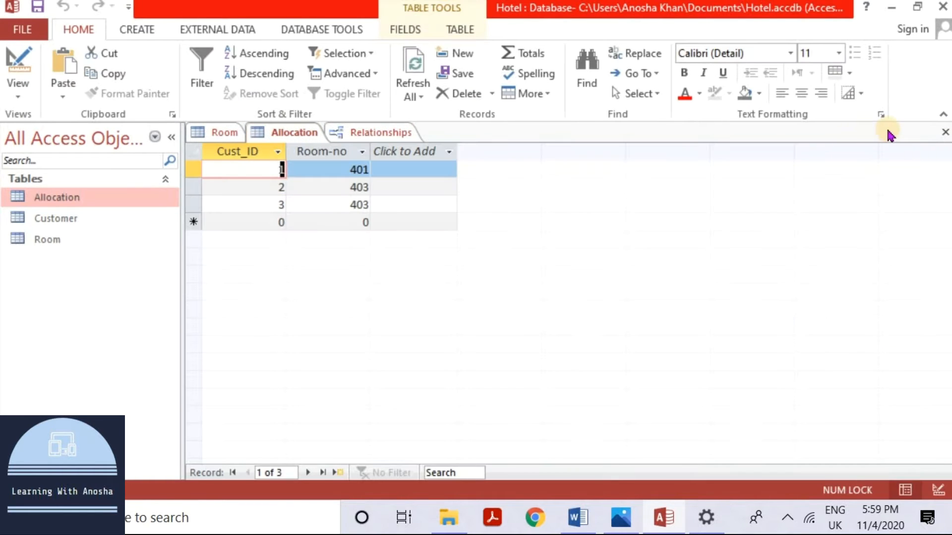
click(946, 132)
click(208, 131)
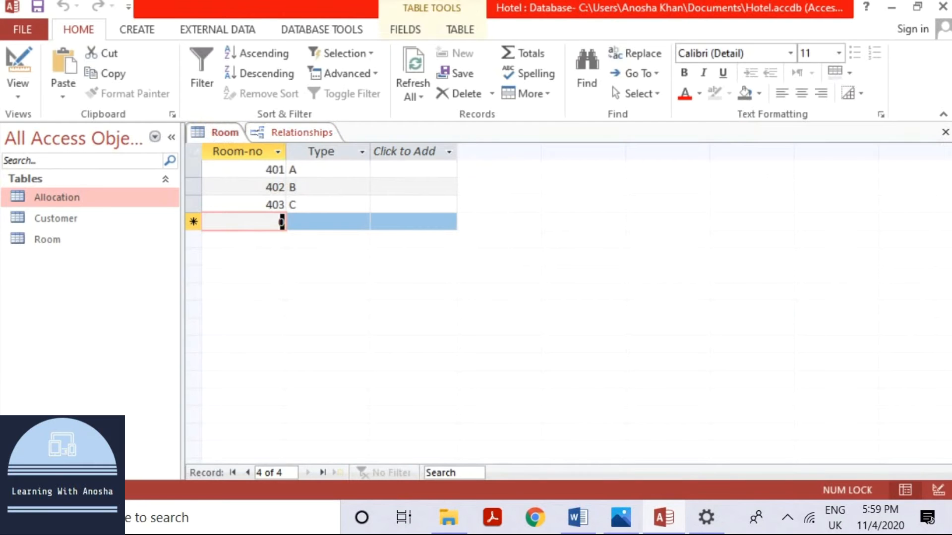
click(945, 133)
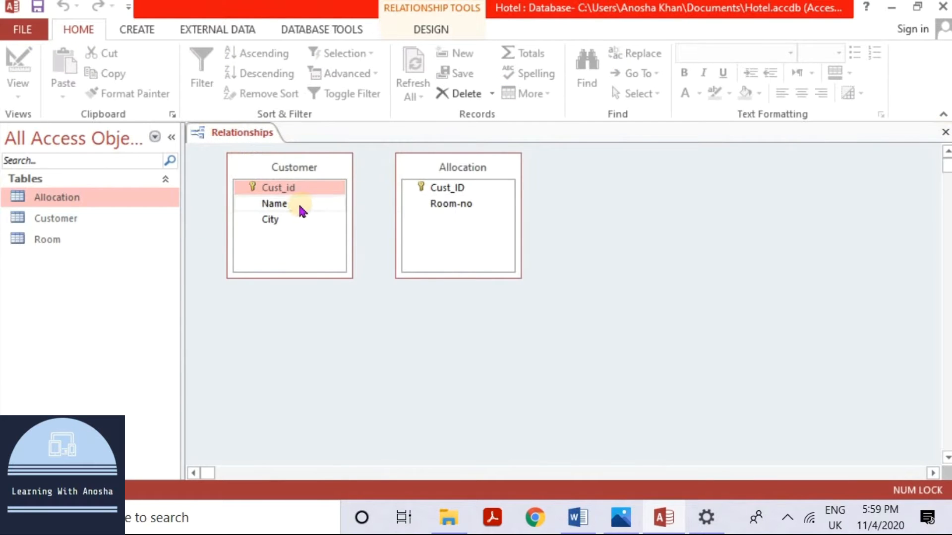
Step: Relate Customer's Cust_id to Allocation's Cust_ID with referential integrity enforced, and move the Allocation table farther from Customer
drag(293, 187, 436, 192)
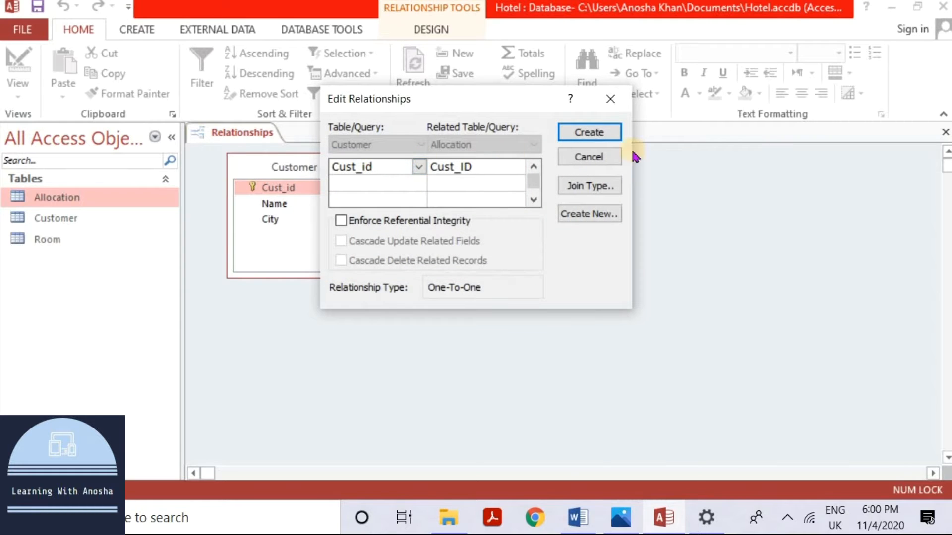
click(340, 220)
click(577, 135)
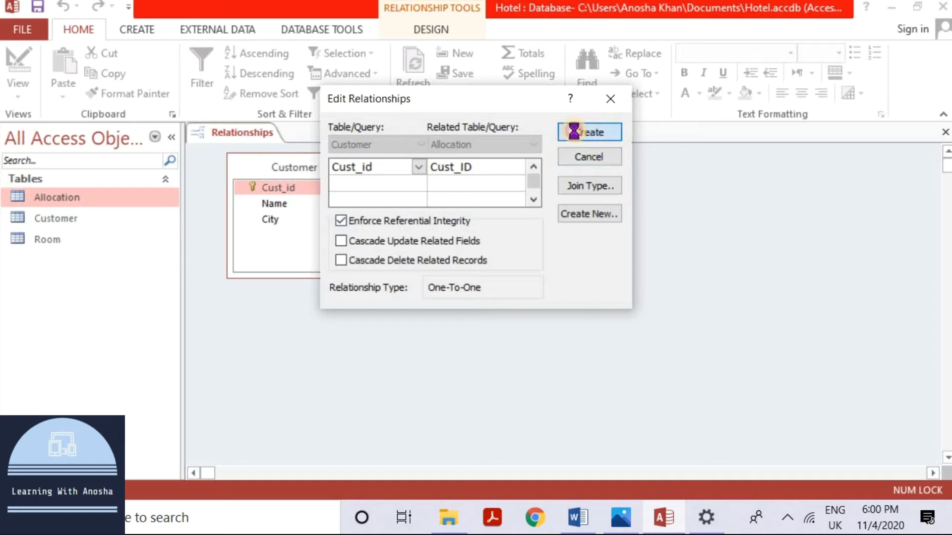
drag(432, 175, 594, 167)
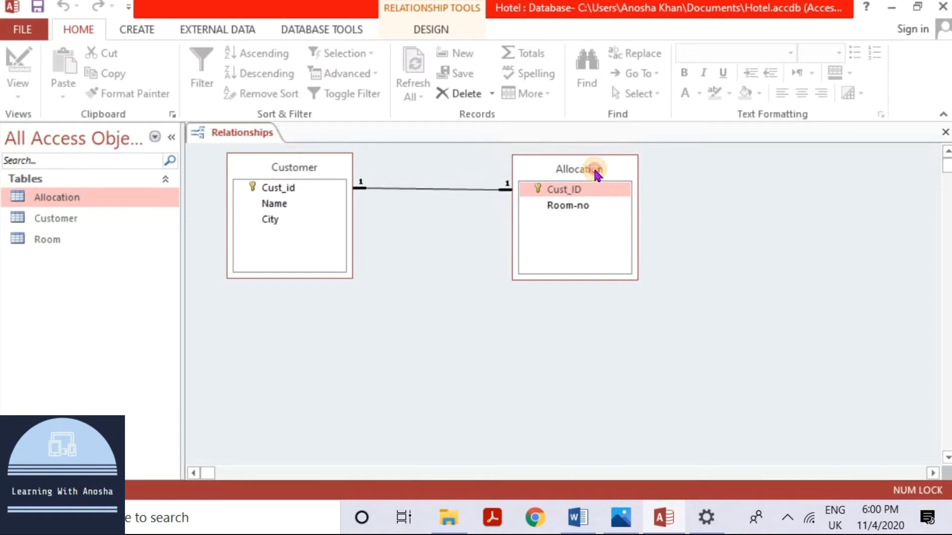
Step: Open the Customer table and examine the related room record under each of the three customers, collapsing them again
double_click(52, 218)
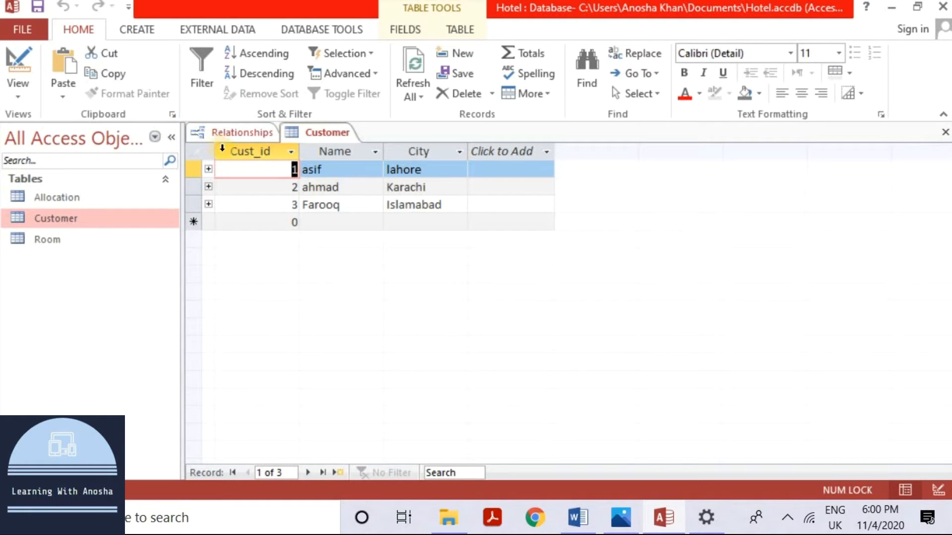
click(209, 170)
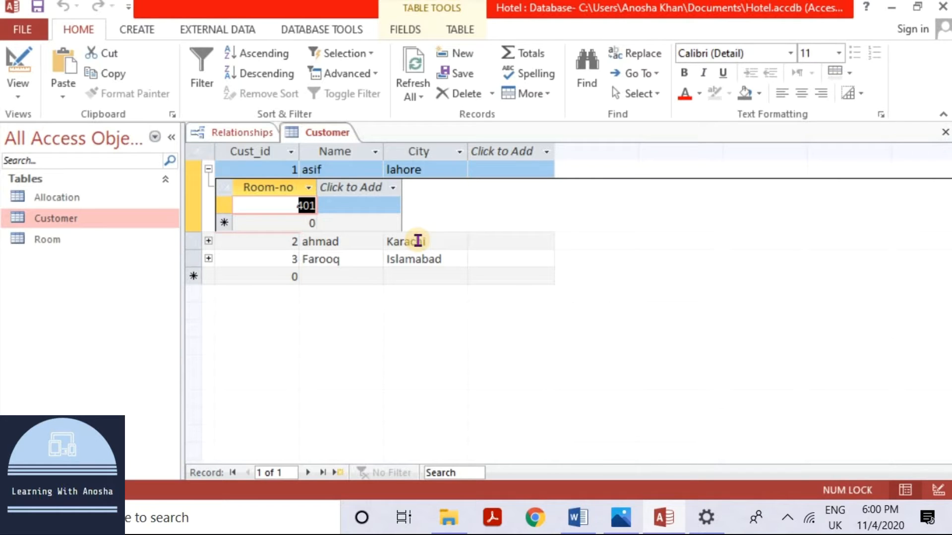
click(209, 241)
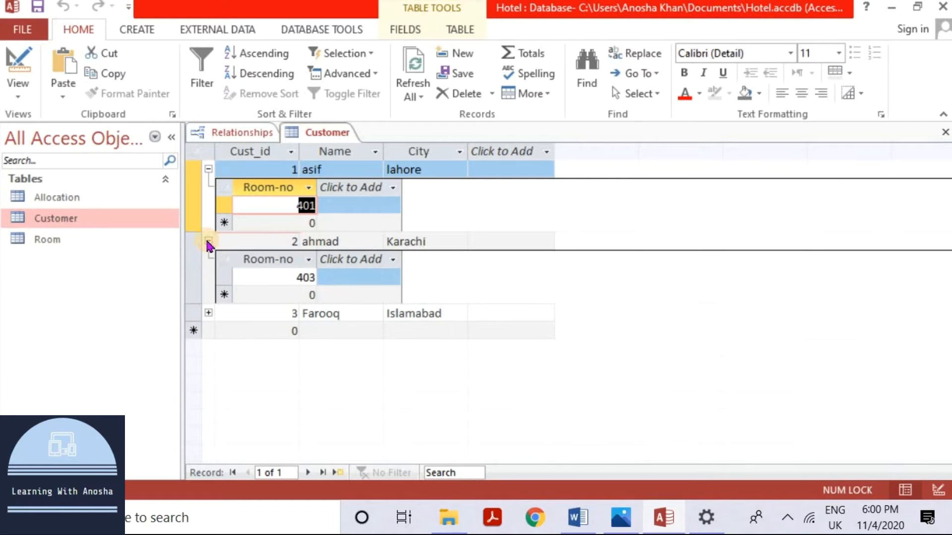
click(208, 312)
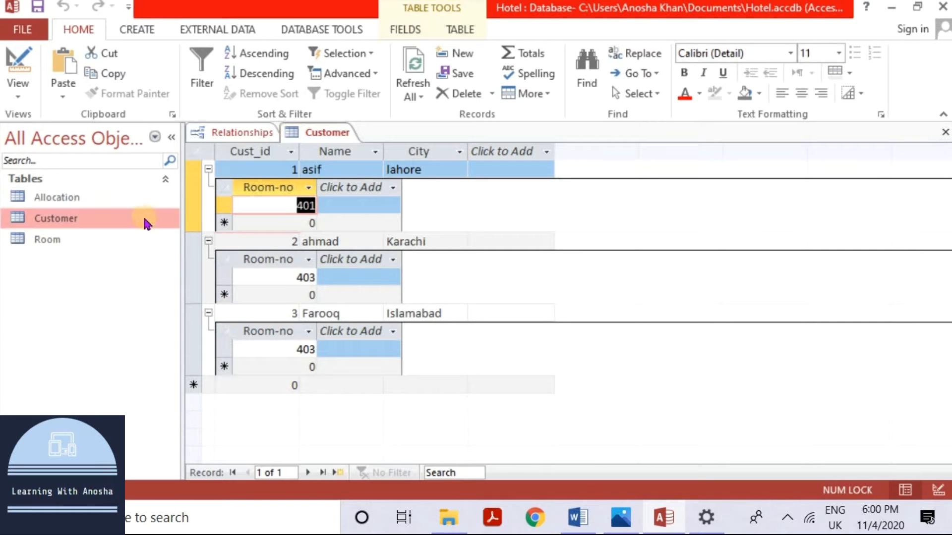
click(208, 169)
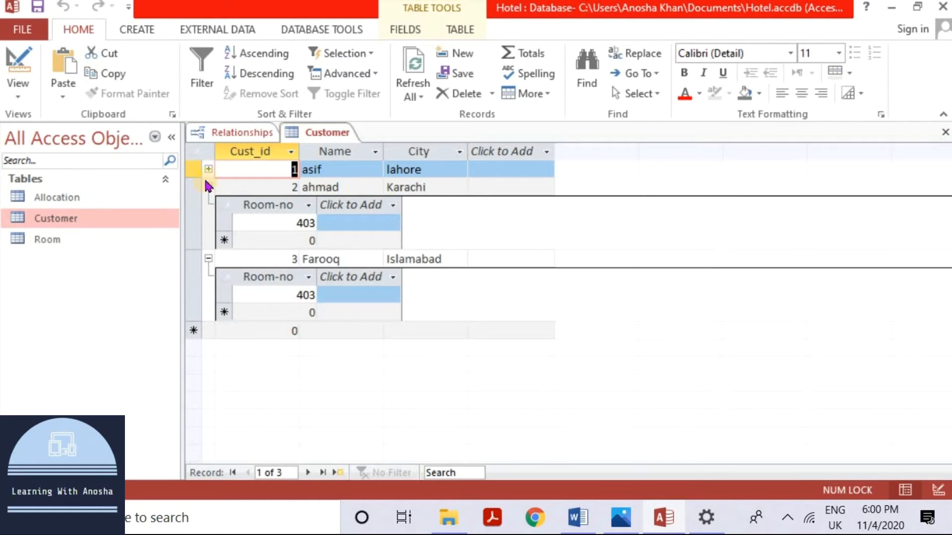
click(208, 187)
click(208, 205)
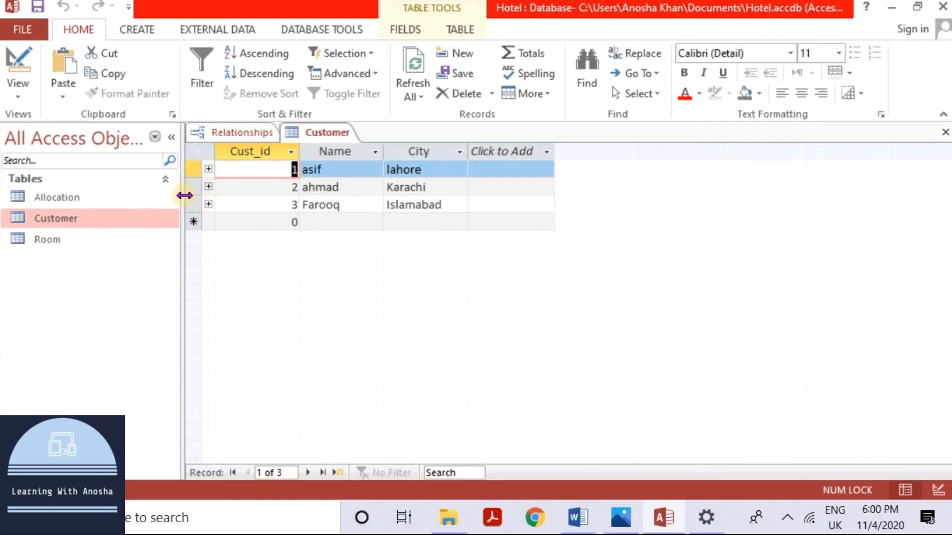
Step: Try to delete the Customer record with Cust_id 1
click(194, 169)
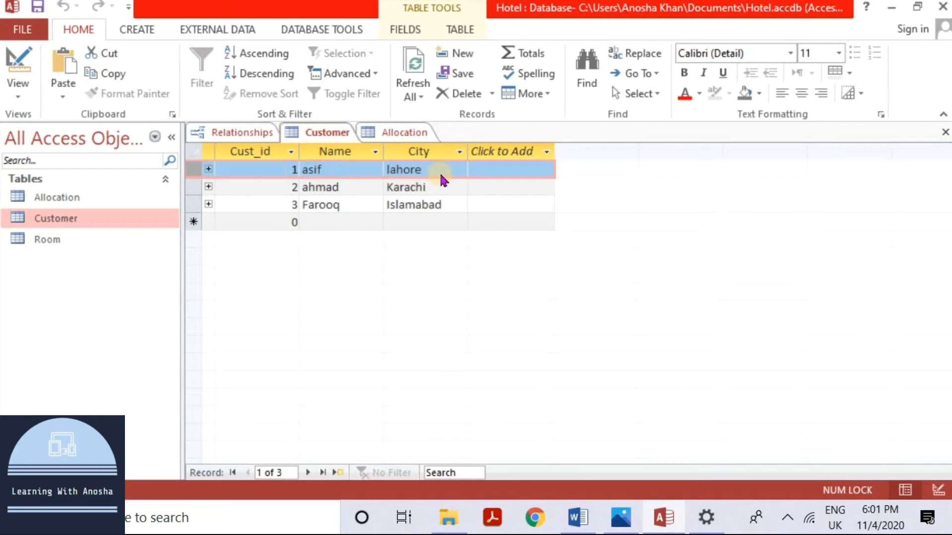
right_click(192, 169)
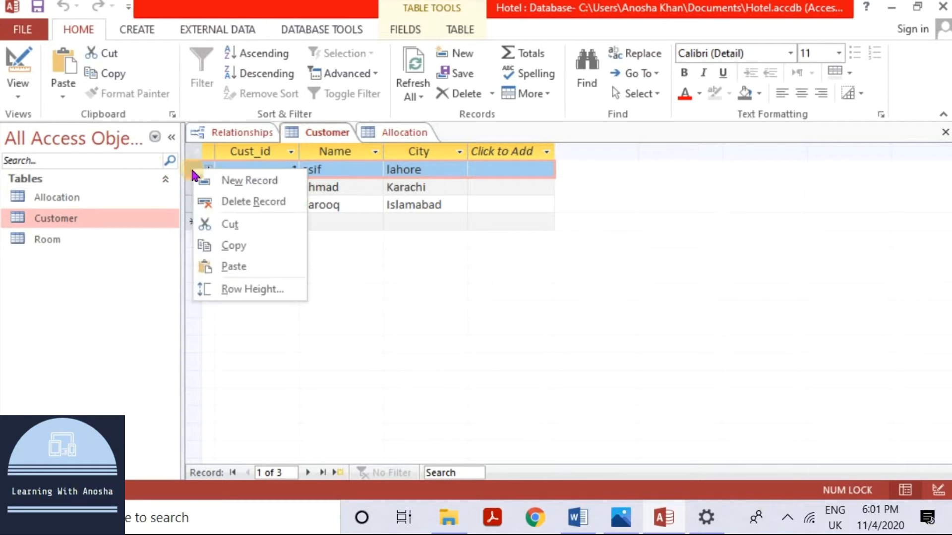
click(210, 200)
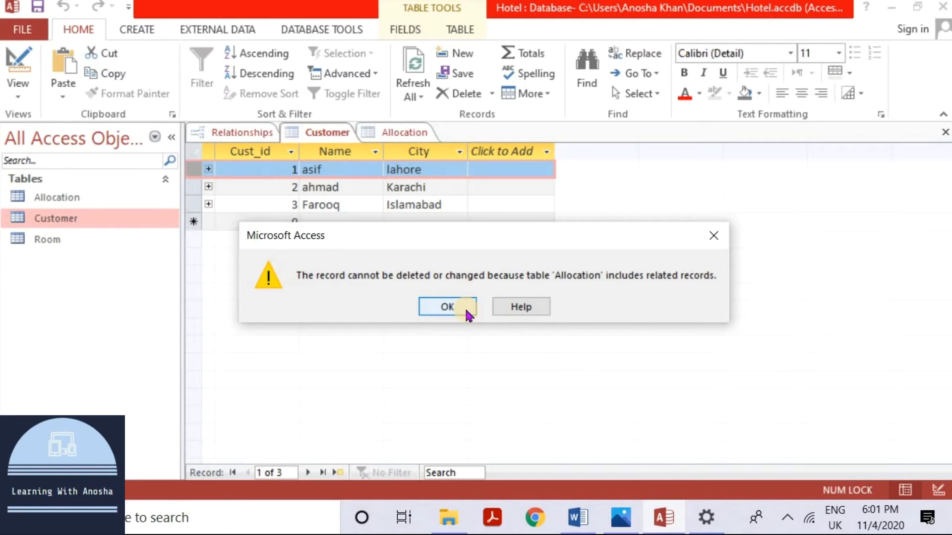
click(448, 307)
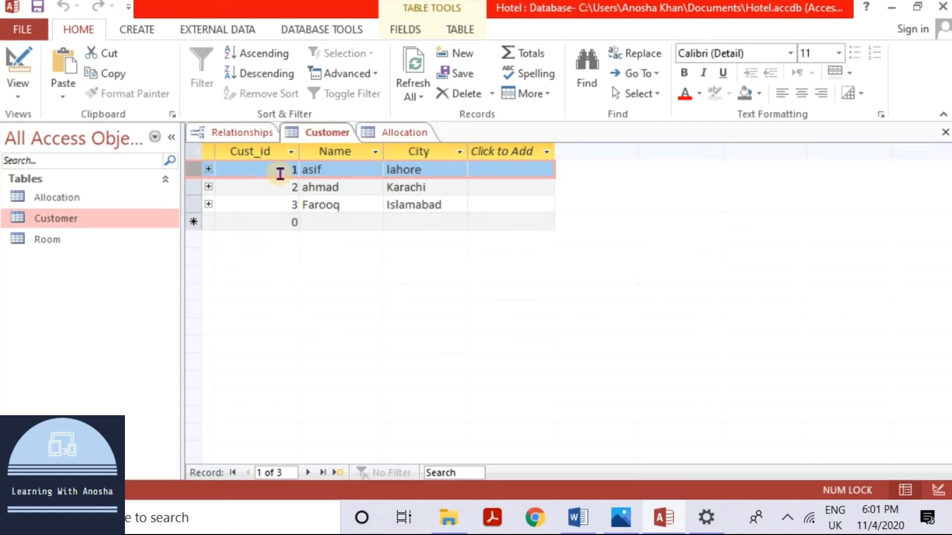
click(295, 169)
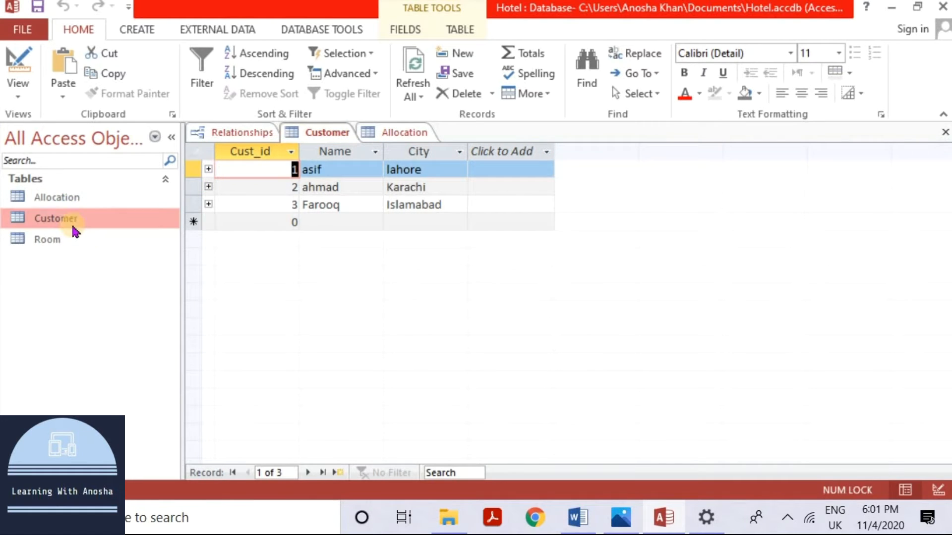
Step: Add an Allocation record with Cust_ID 4 and Room-no 404, and check the Customer table's records
double_click(85, 204)
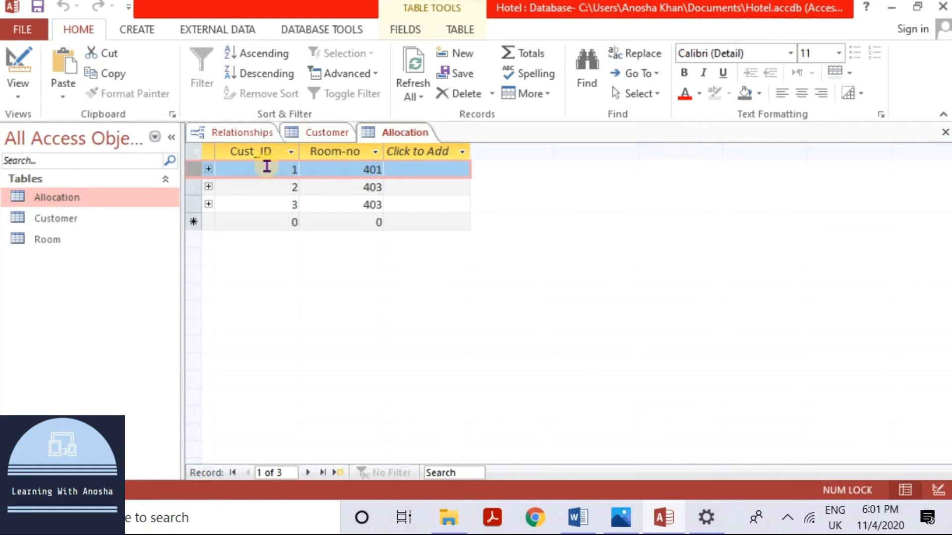
click(188, 165)
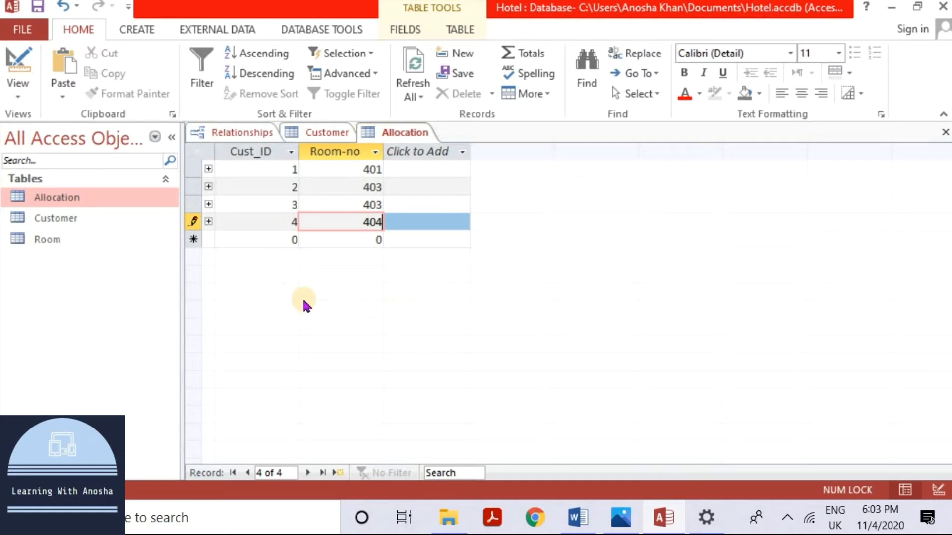
click(243, 237)
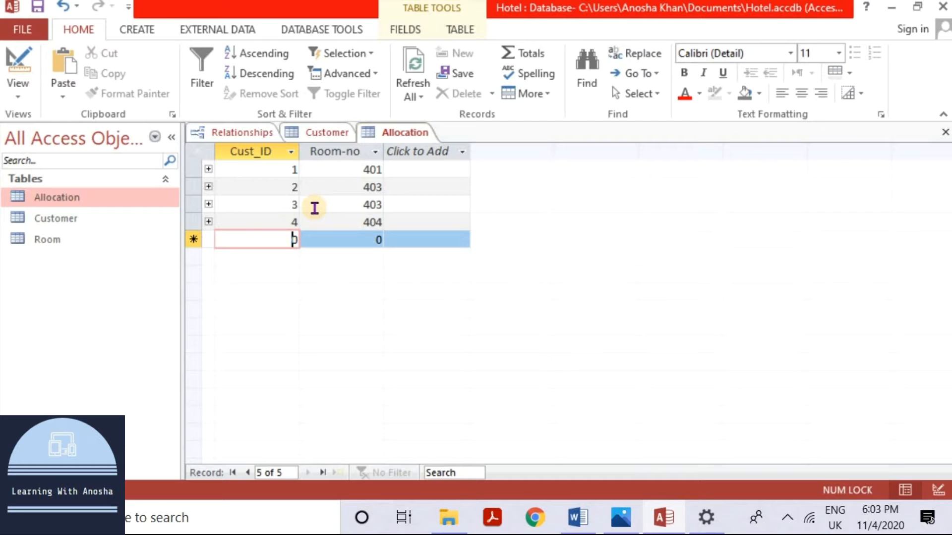
click(140, 217)
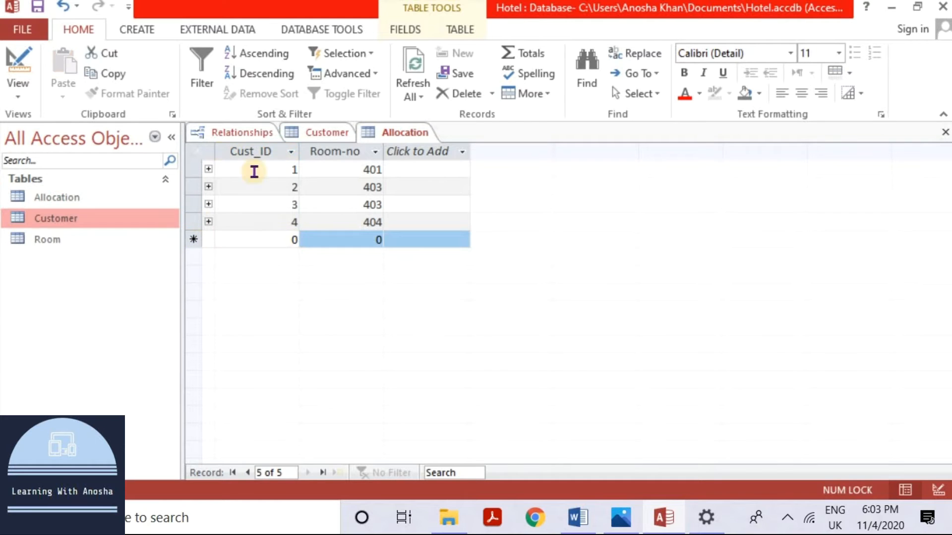
double_click(90, 218)
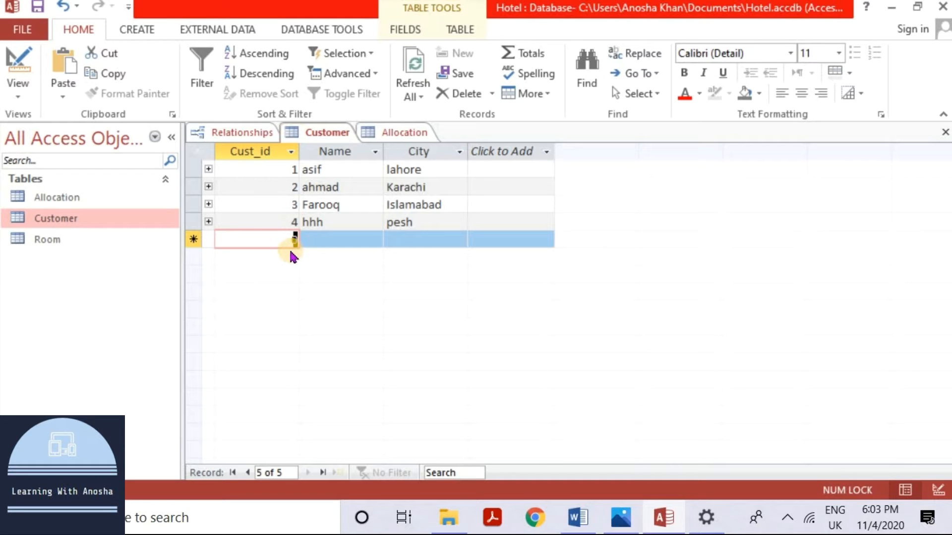
Step: Try to add an Allocation record with Cust_ID 5 and Room-no 405, and discard the entry
double_click(94, 203)
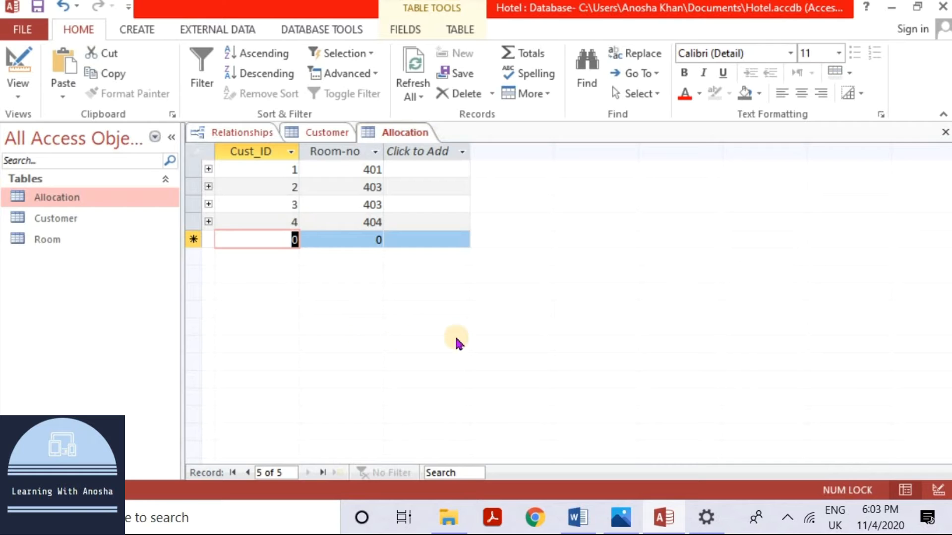
text(5)
key(Tab)
text(405)
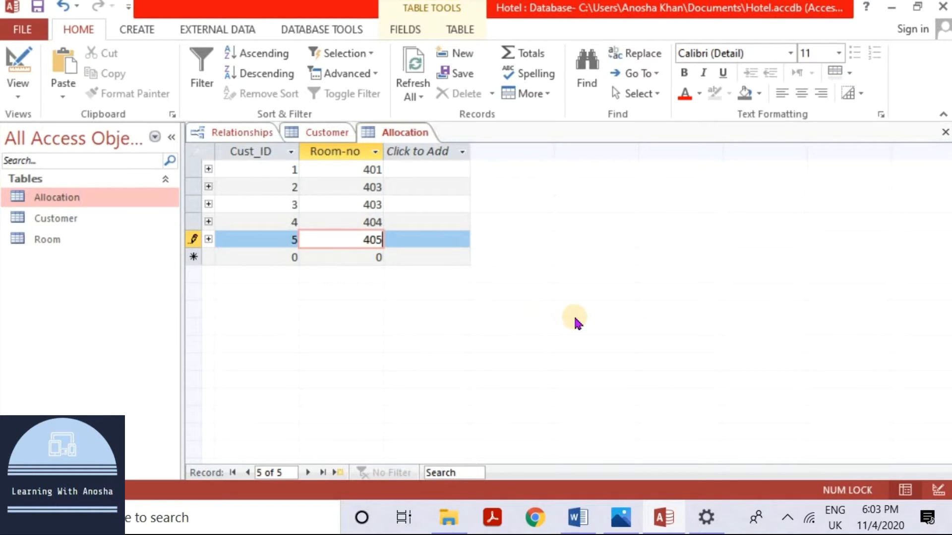
key(Return)
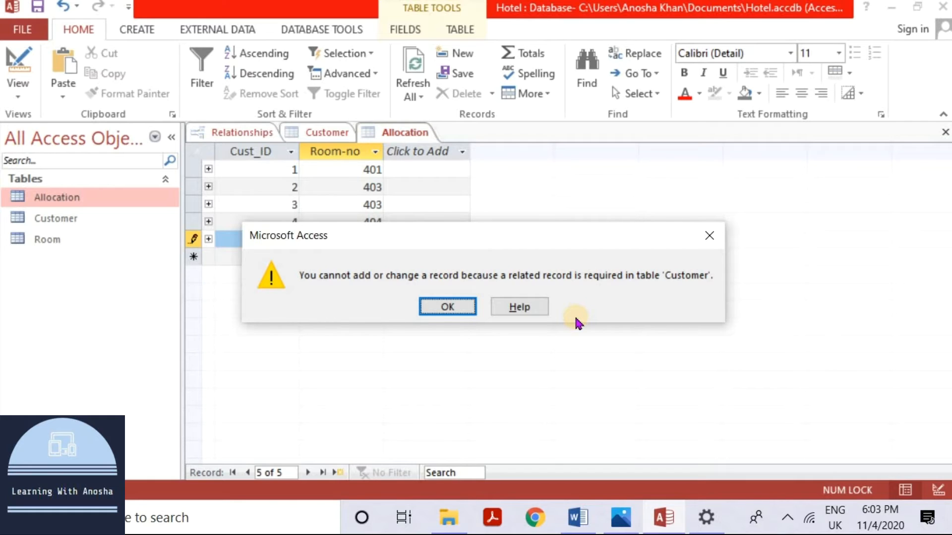
click(441, 305)
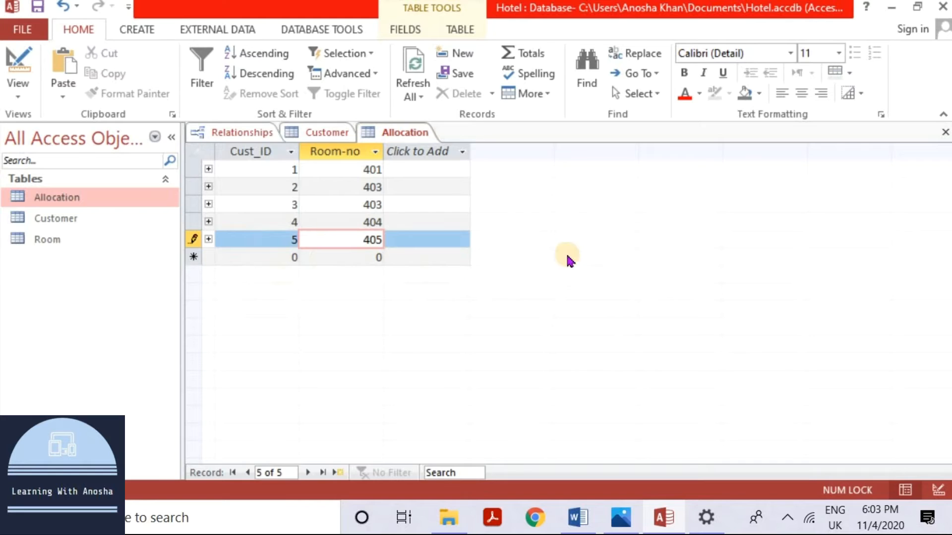
key(shift+Tab)
key(BackSpace)
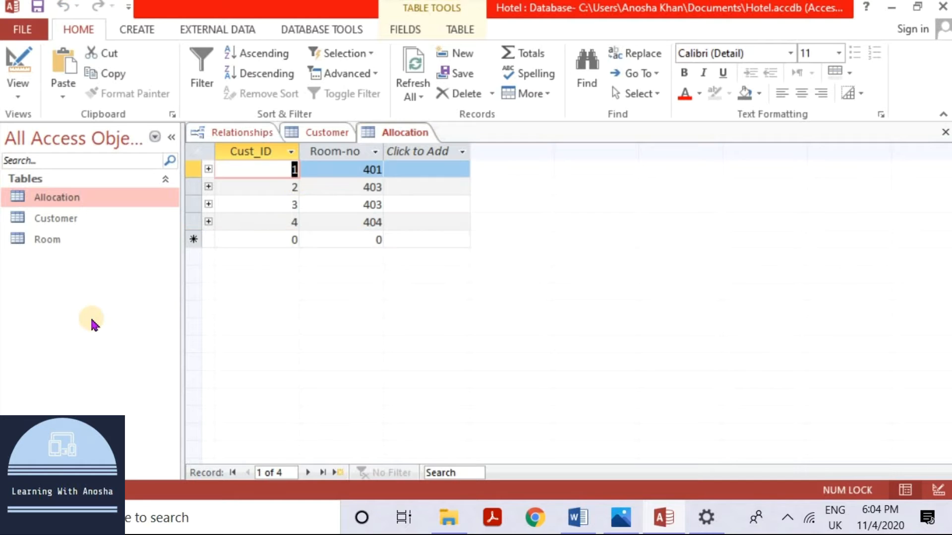
Step: Add a Customer record with Cust_id 5, Name hh and City jj
click(96, 216)
double_click(96, 218)
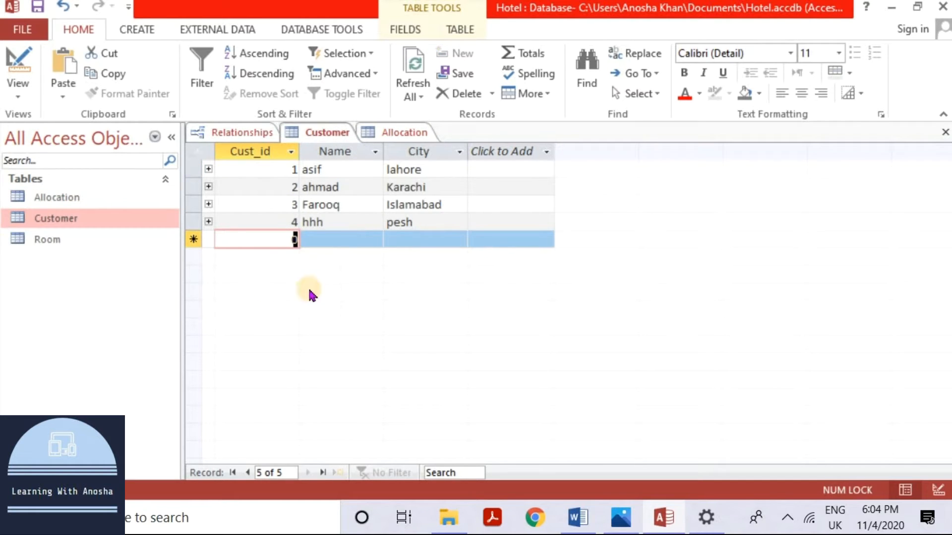
text(5)
click(308, 234)
text(hh)
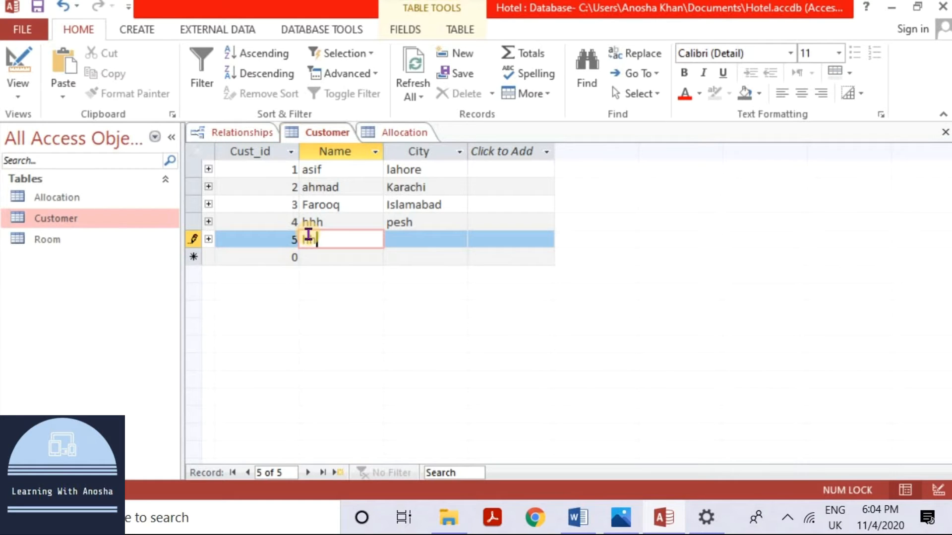
key(Tab)
text(jj)
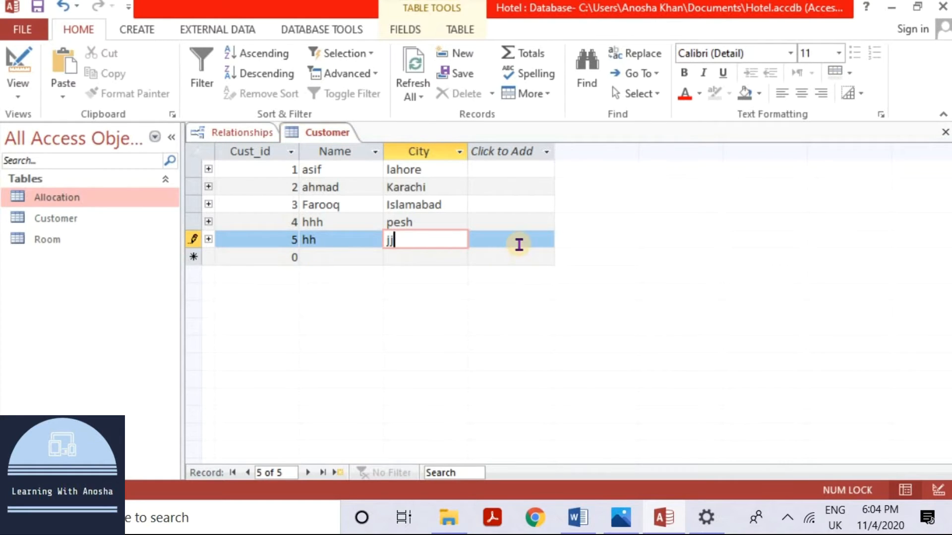
key(Tab)
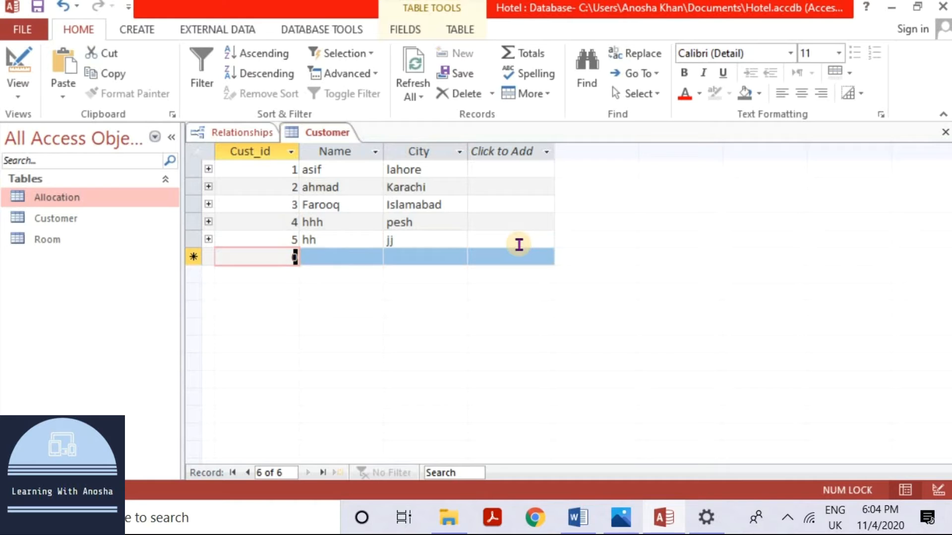
Step: Add an Allocation record with Cust_ID 5 and Room-no 405
double_click(49, 198)
click(282, 239)
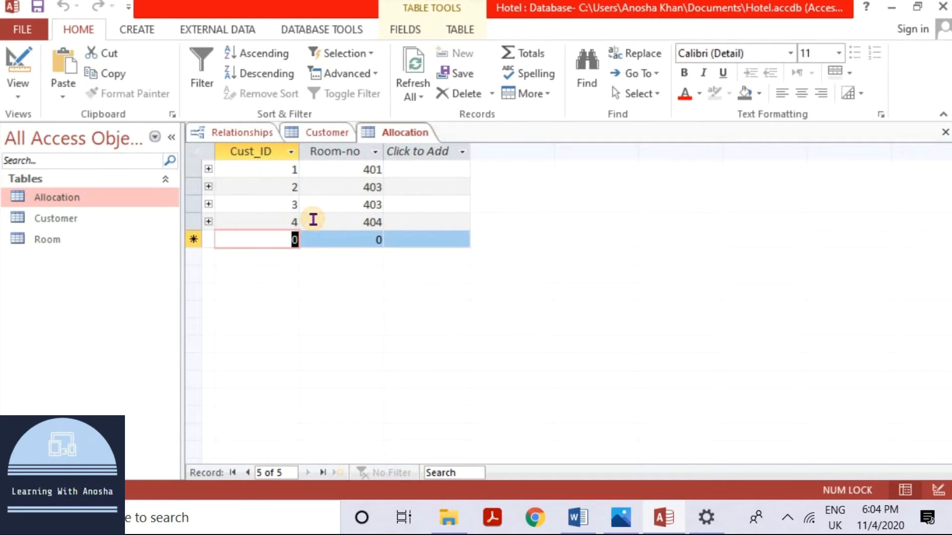
text(5)
key(Tab)
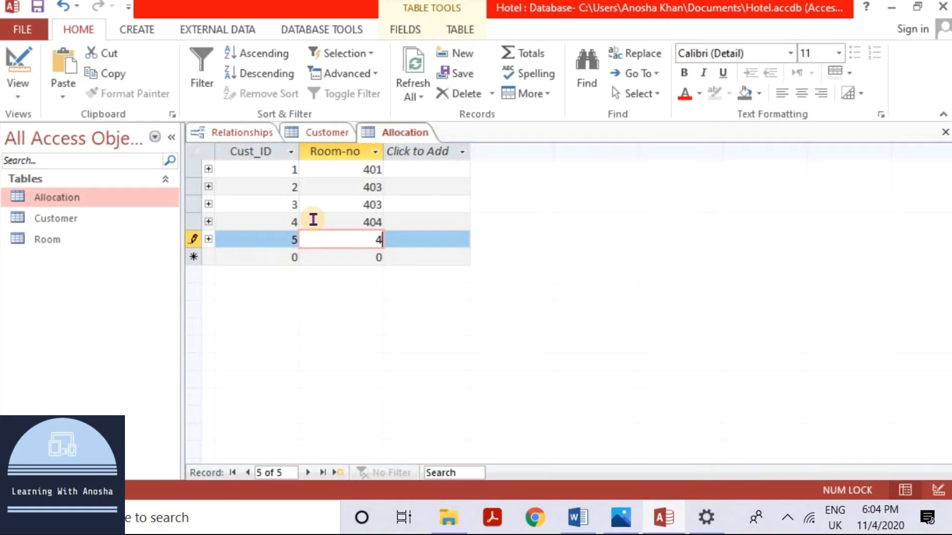
text(405)
key(Tab)
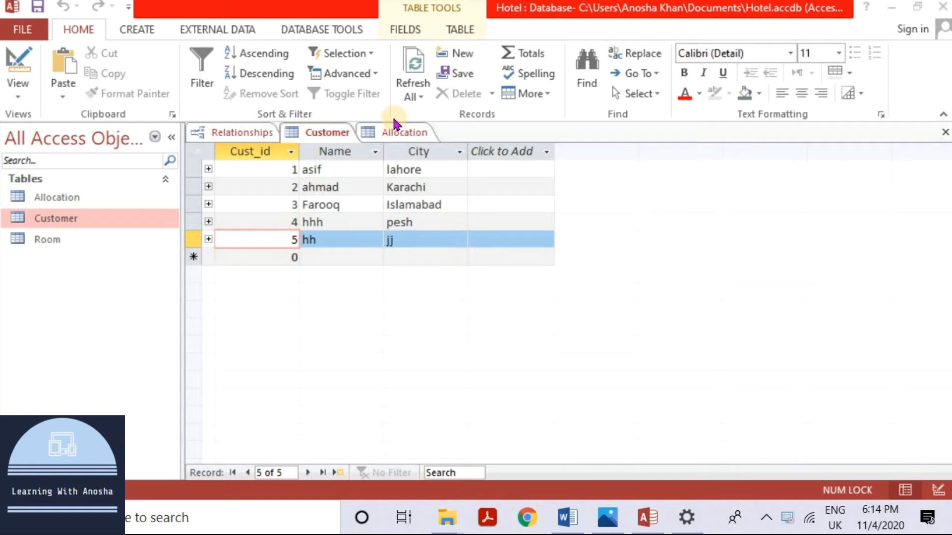
Step: Compare the Allocation and Customer records, and switch to Photos to review the exam paper's key requirements
click(397, 131)
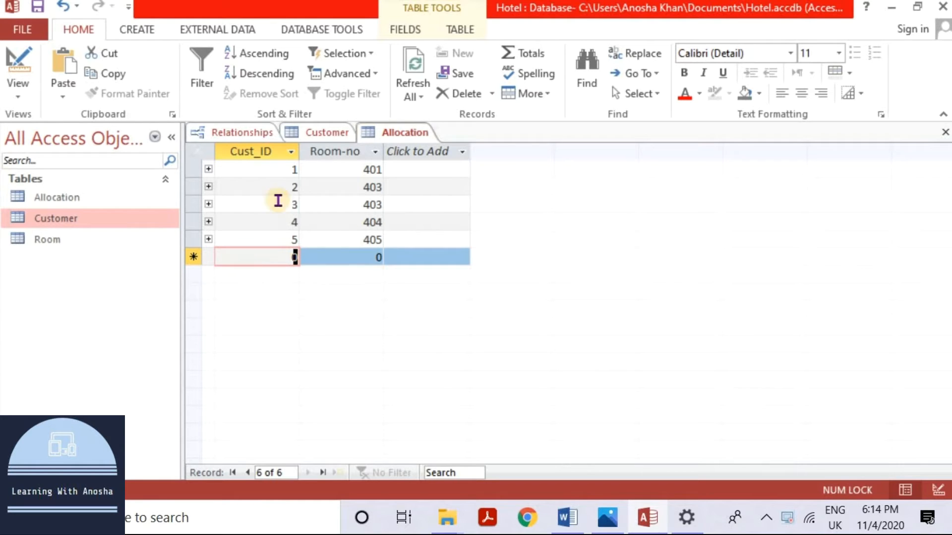
click(322, 133)
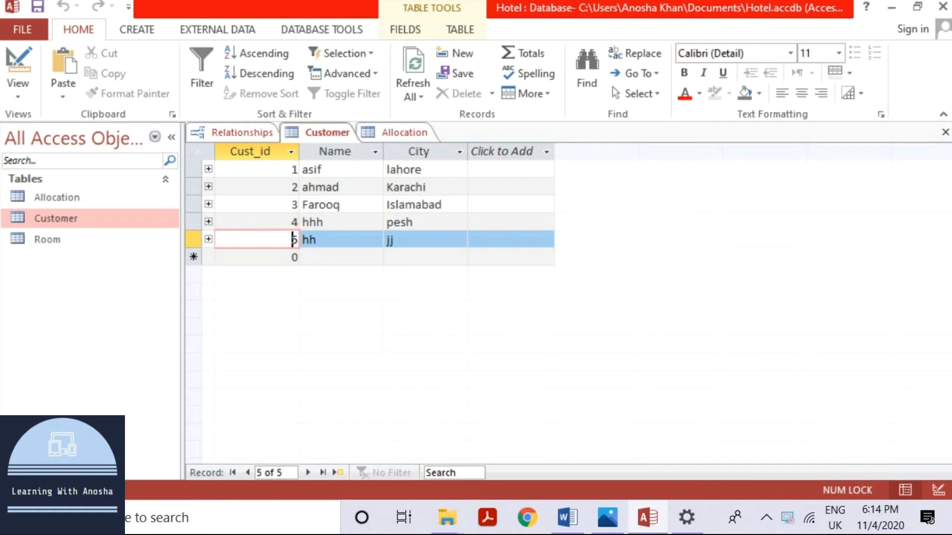
click(607, 517)
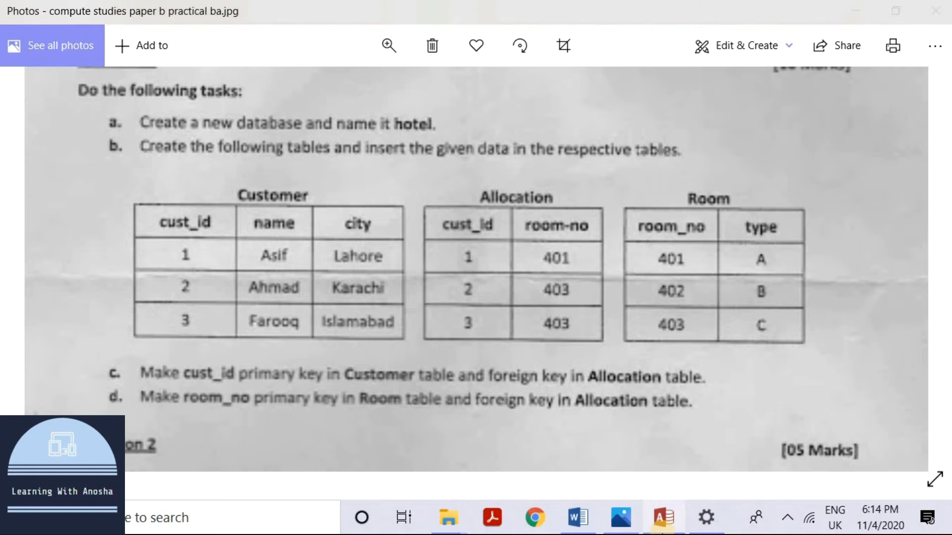
Step: Switch to Access and examine the Room table's primary key in Design View
click(661, 527)
double_click(81, 240)
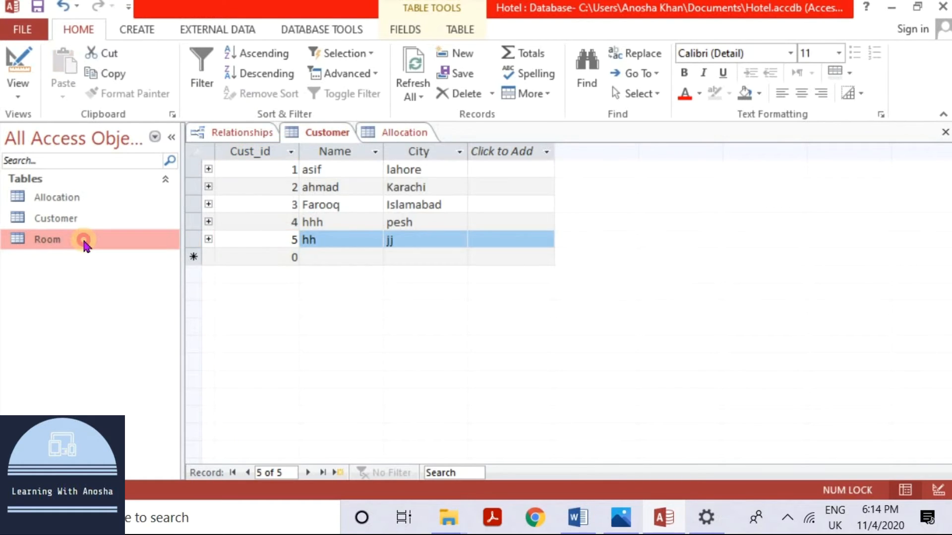
click(16, 69)
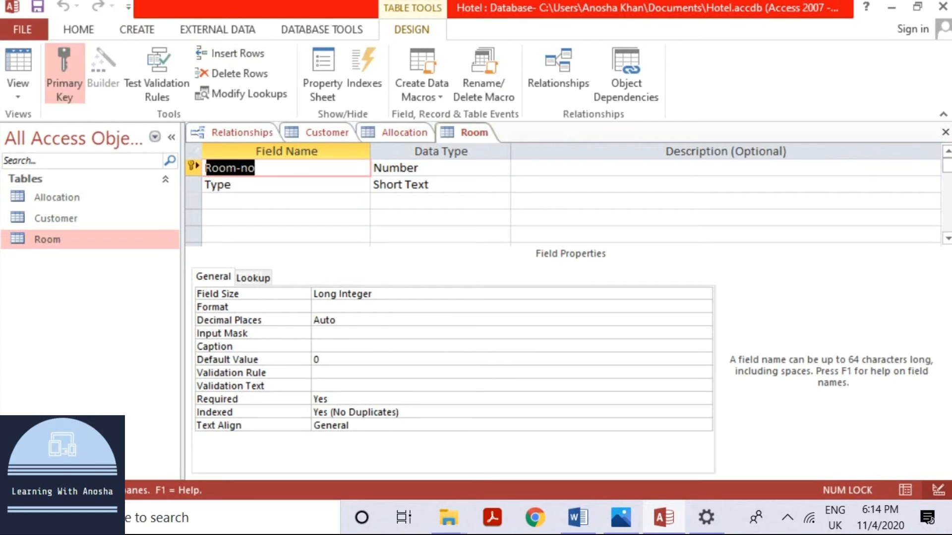
Step: Close the Room, Customer and Allocation tables
click(944, 133)
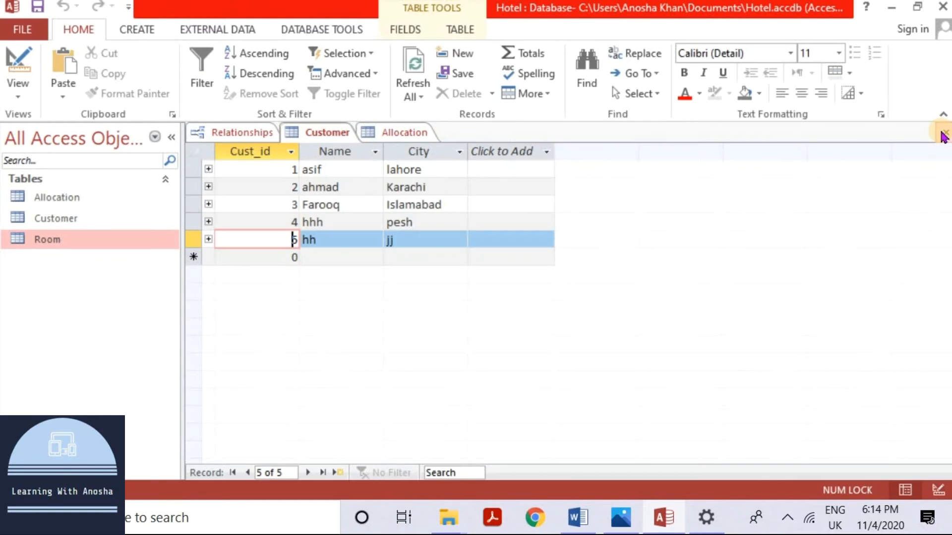
click(944, 133)
click(943, 133)
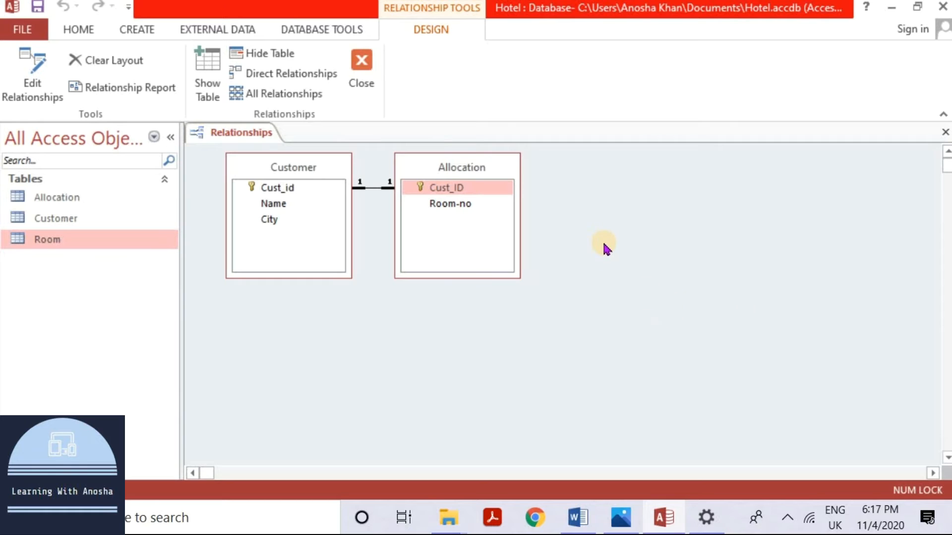
Step: Close and reopen the database's Relationships layout, and bring up the options for showing another table
click(946, 132)
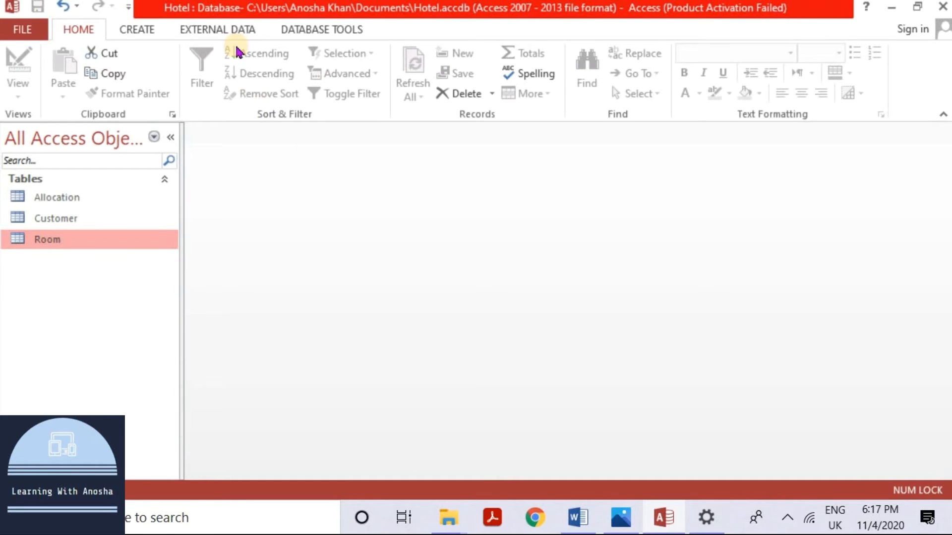
click(296, 31)
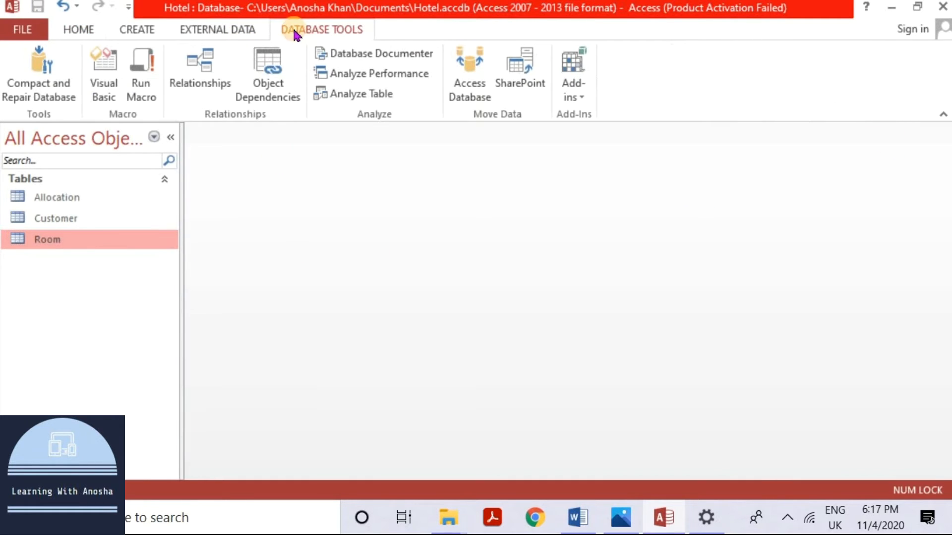
click(213, 101)
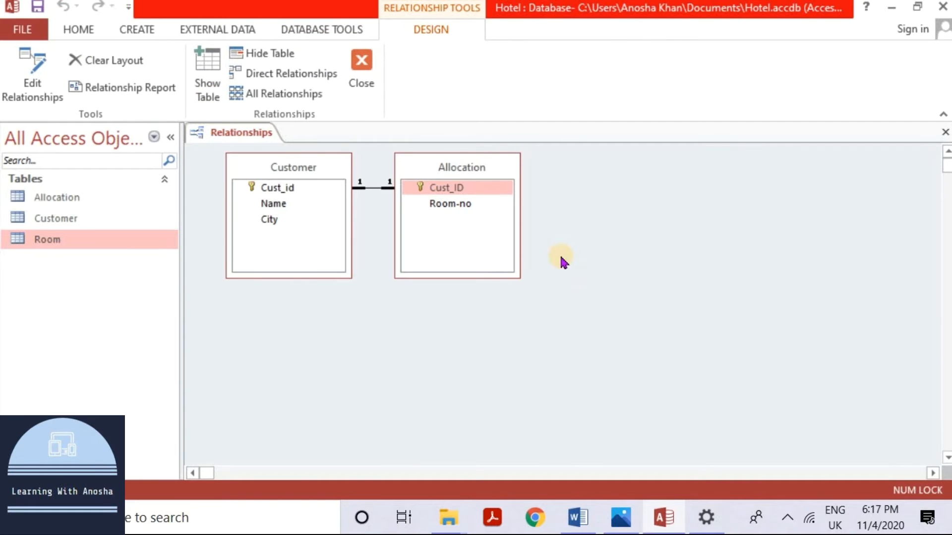
right_click(589, 219)
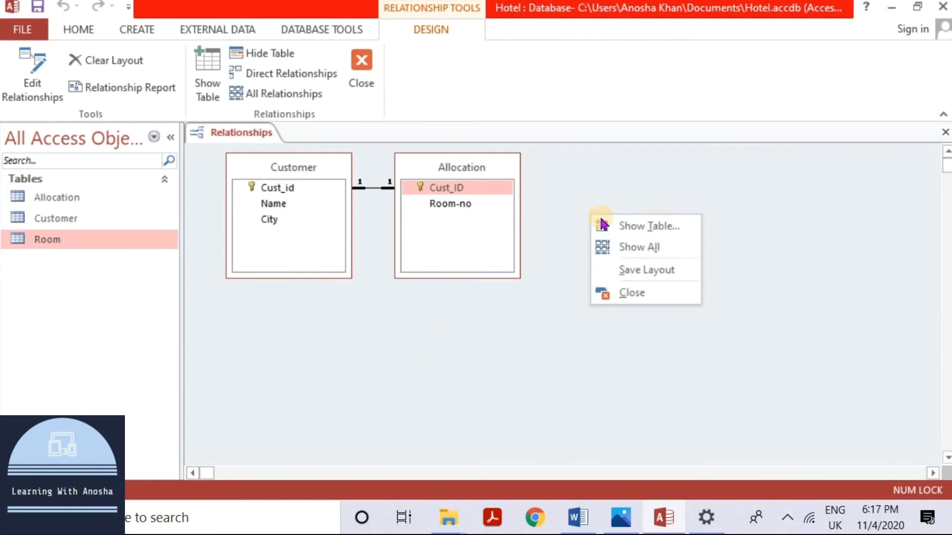
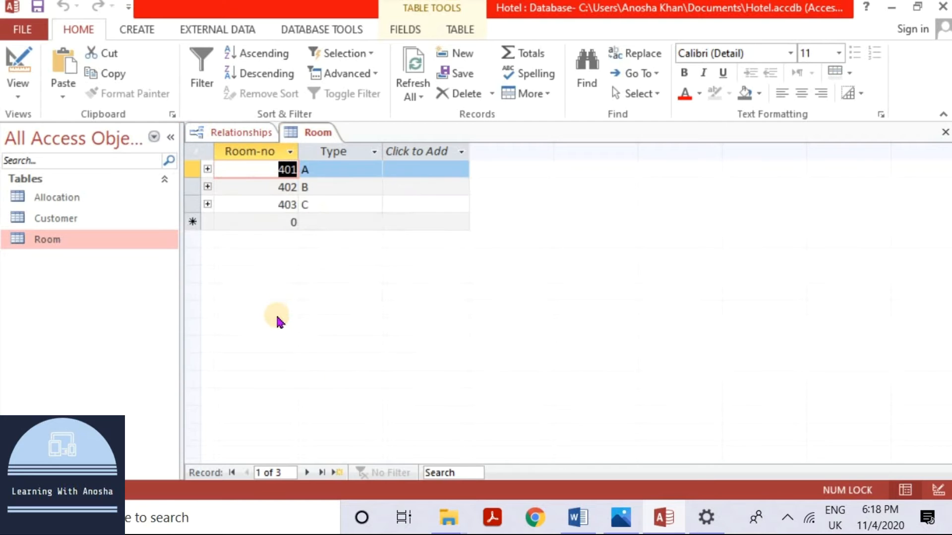
Step: Review the exam paper in Photos, and switch to Word to check the "Create relationship" and "Restrict values in a column" topics
click(633, 528)
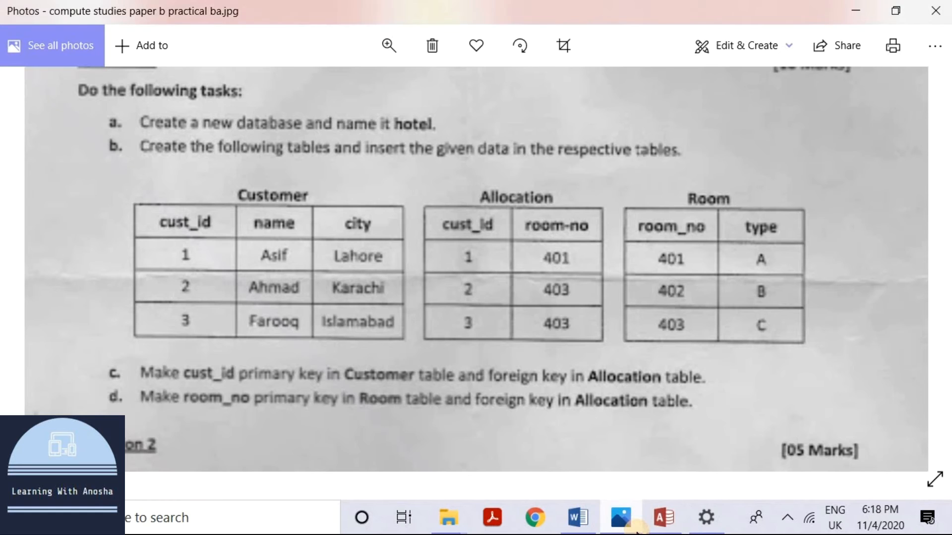
click(577, 518)
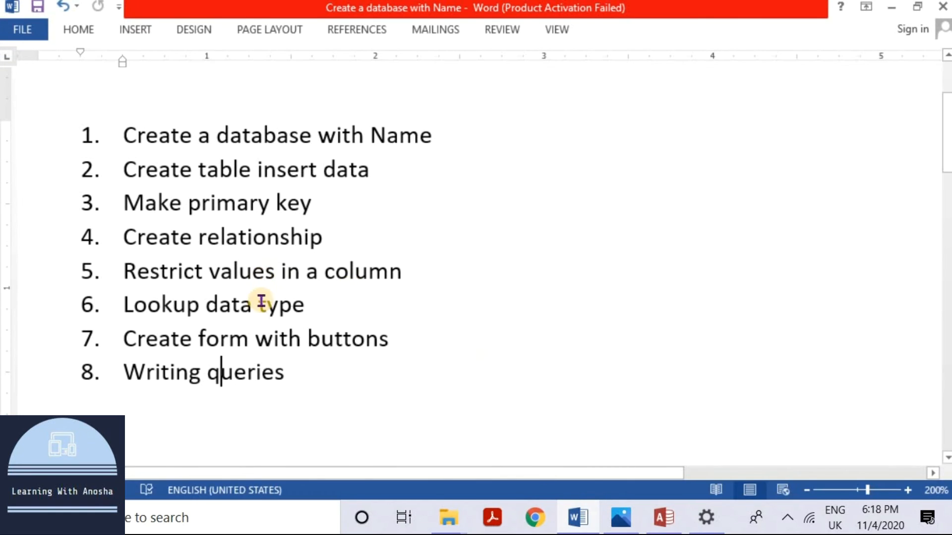
drag(320, 237, 125, 237)
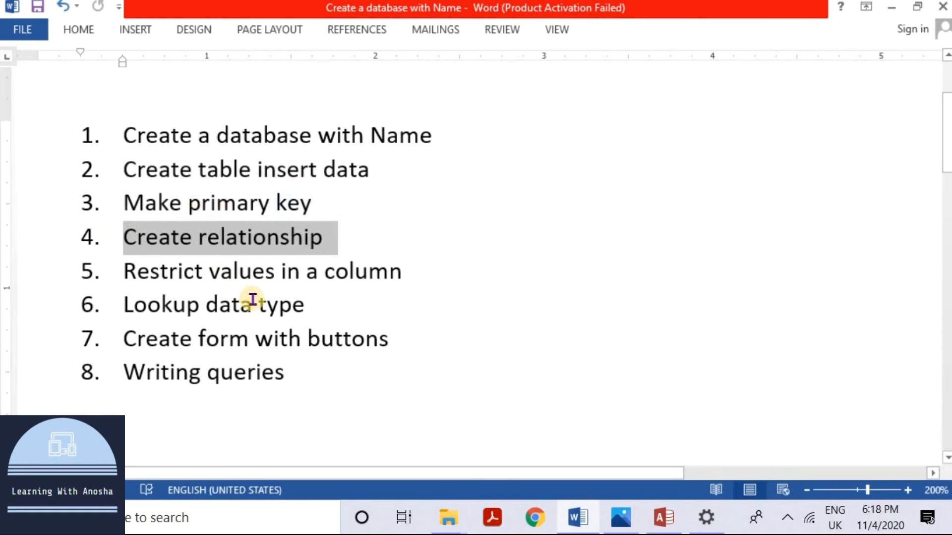
drag(404, 272, 144, 266)
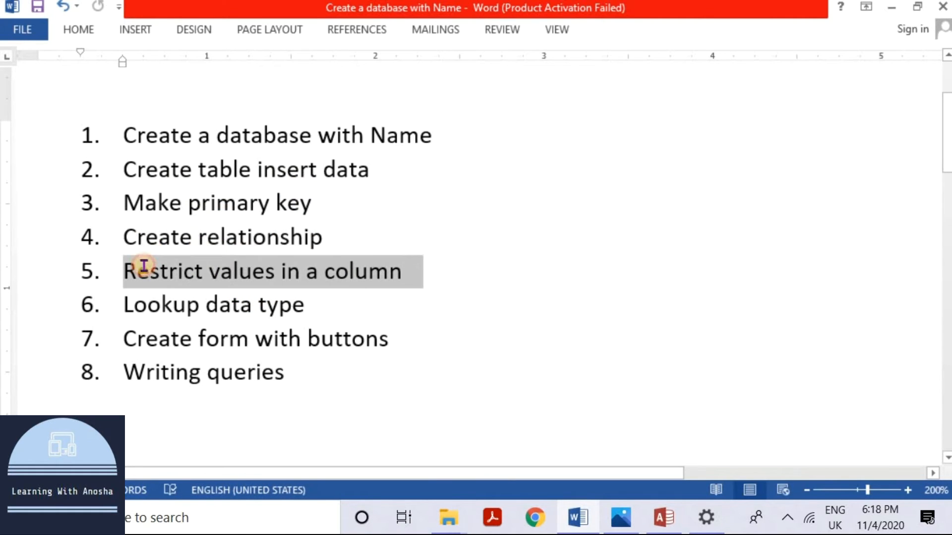
click(329, 313)
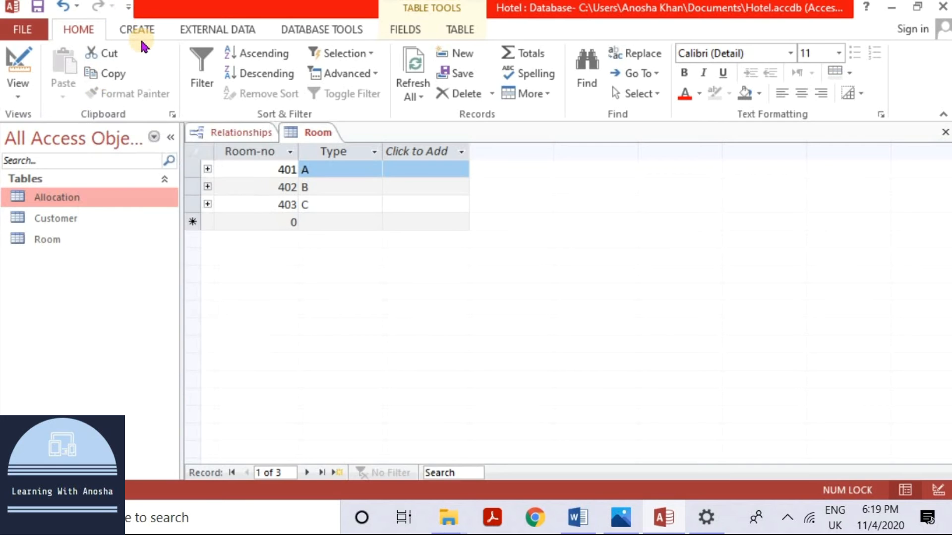
Step: Create a new table and save it as Degree, opening it in Design View
click(143, 31)
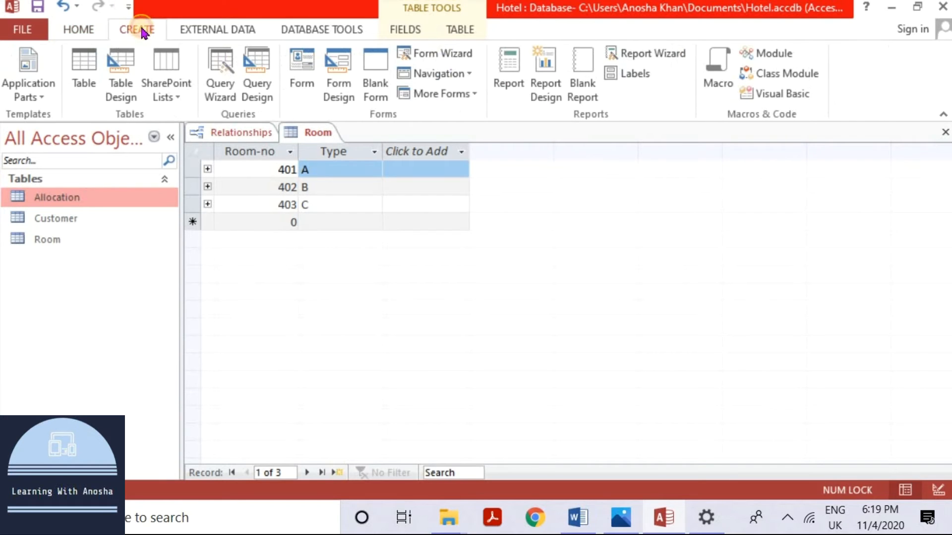
click(88, 78)
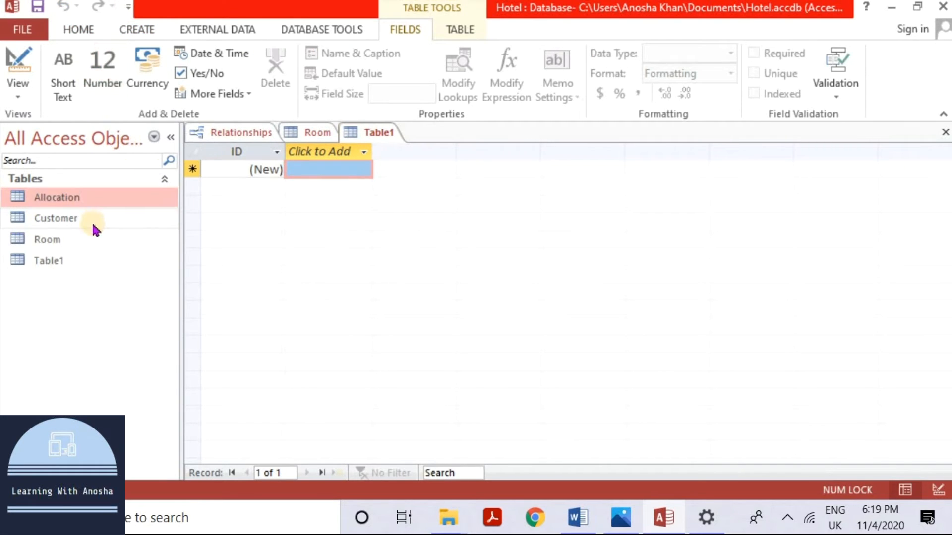
click(25, 108)
click(91, 173)
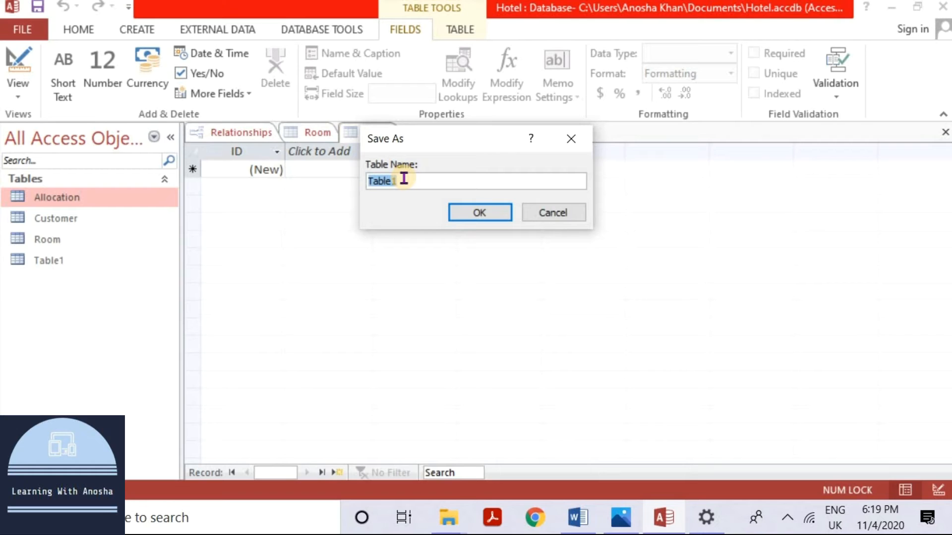
click(453, 212)
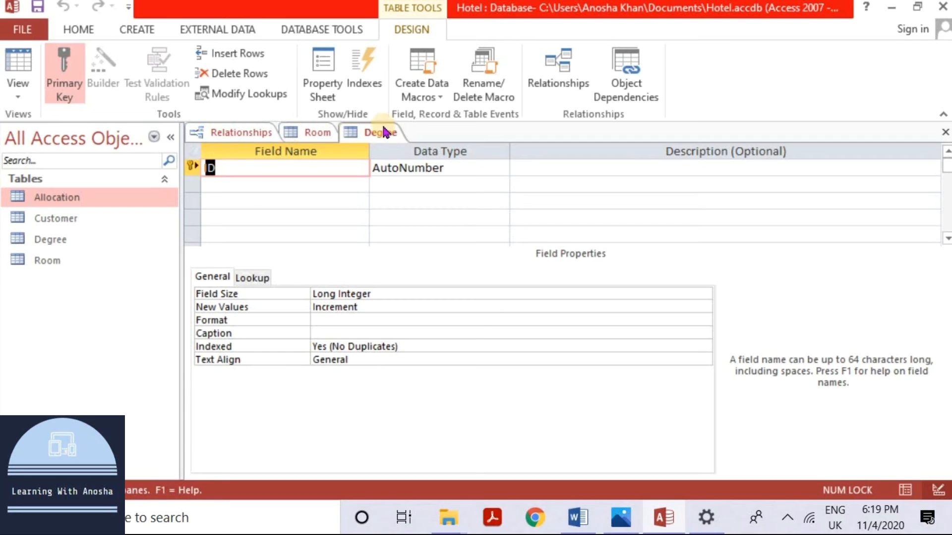
Step: Define the Degree table's key field as DegreeCode with the Number data type, and add a second field named DegreeTitle
key(Tab)
key(shift+Tab)
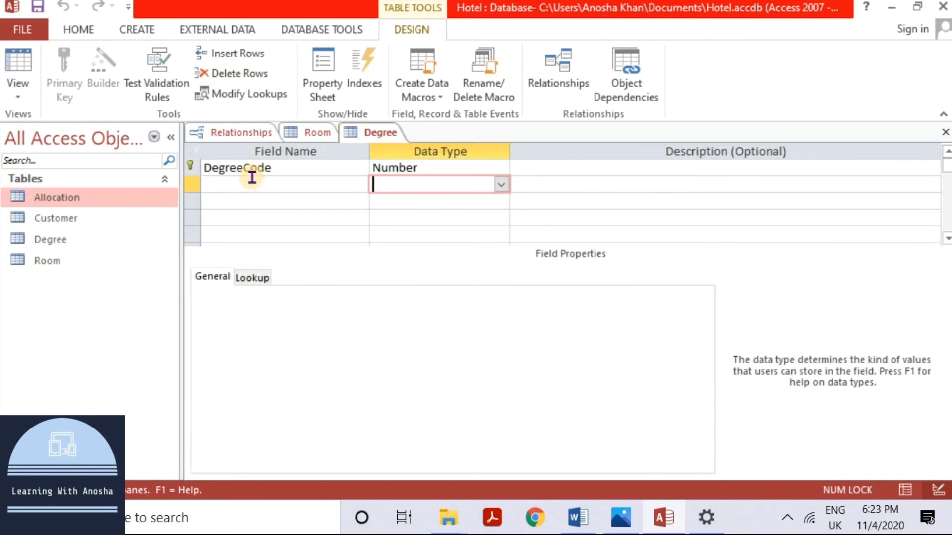
click(255, 185)
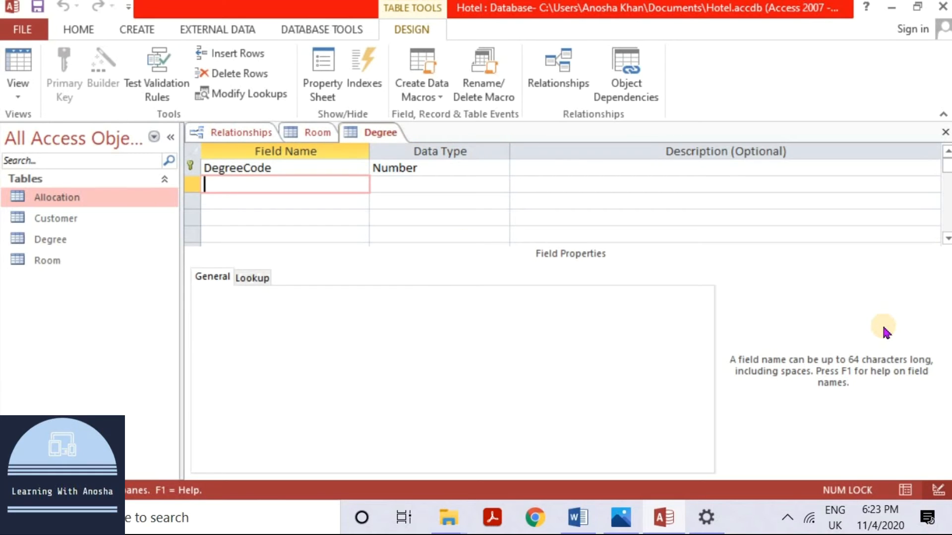
text(DegreeTitle)
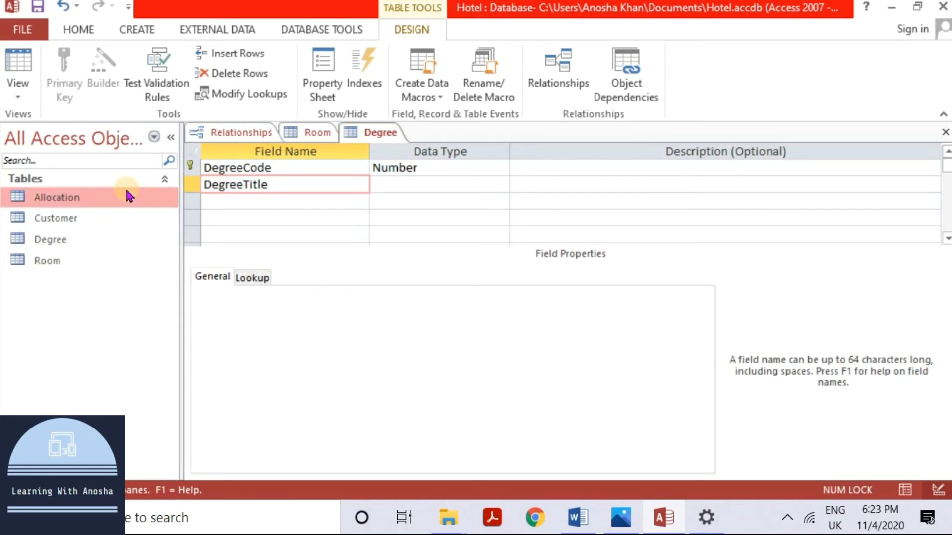
Step: Use the Lookup Wizard on DegreeTitle with a self-entered, single-column list of the values Adp, BS and MS
click(499, 185)
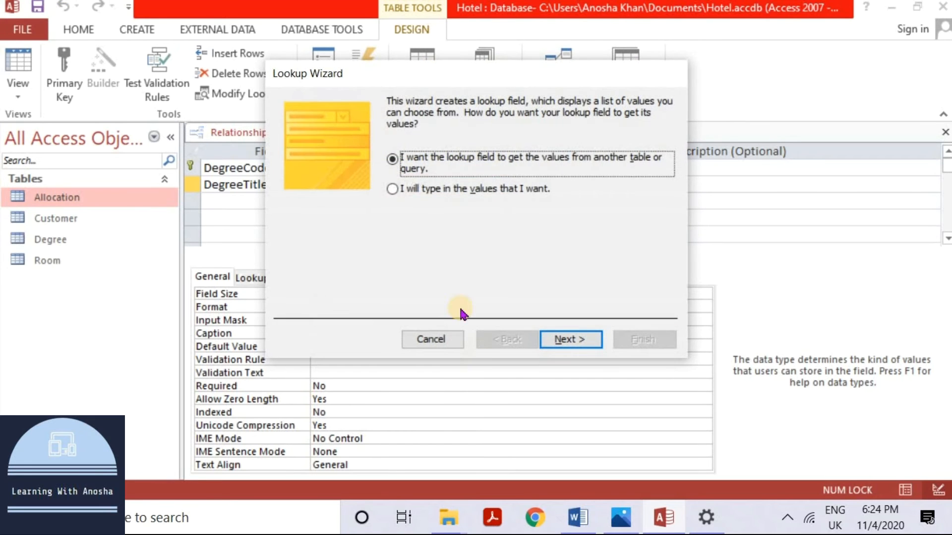
click(393, 190)
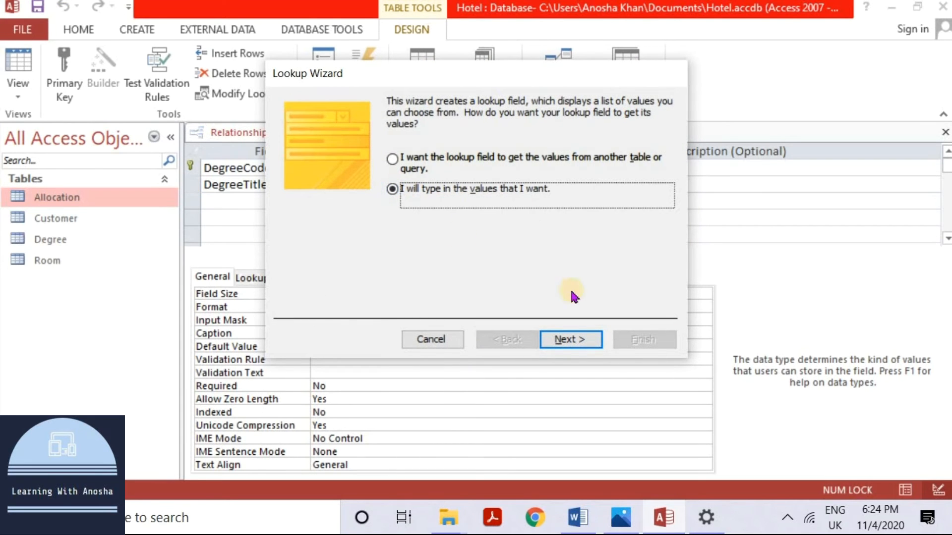
click(570, 341)
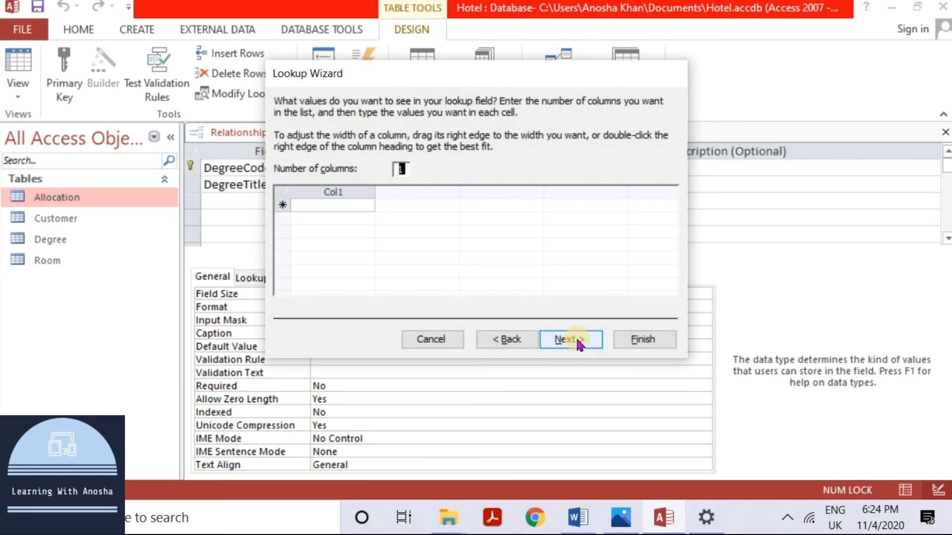
click(335, 206)
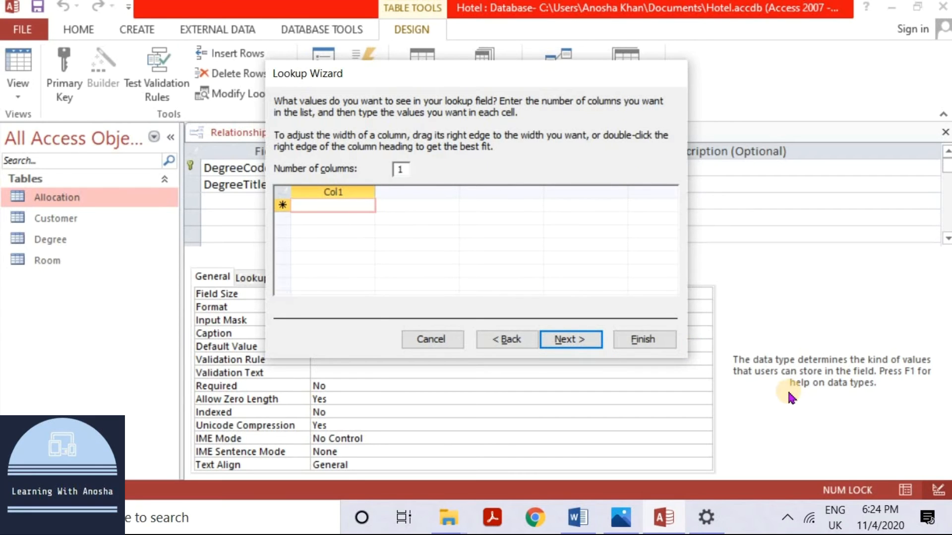
text(Adp)
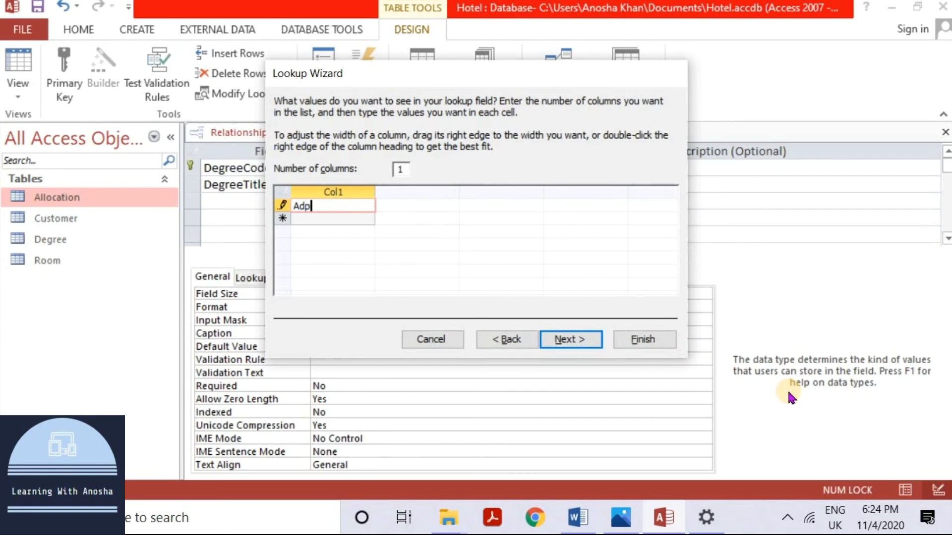
click(308, 219)
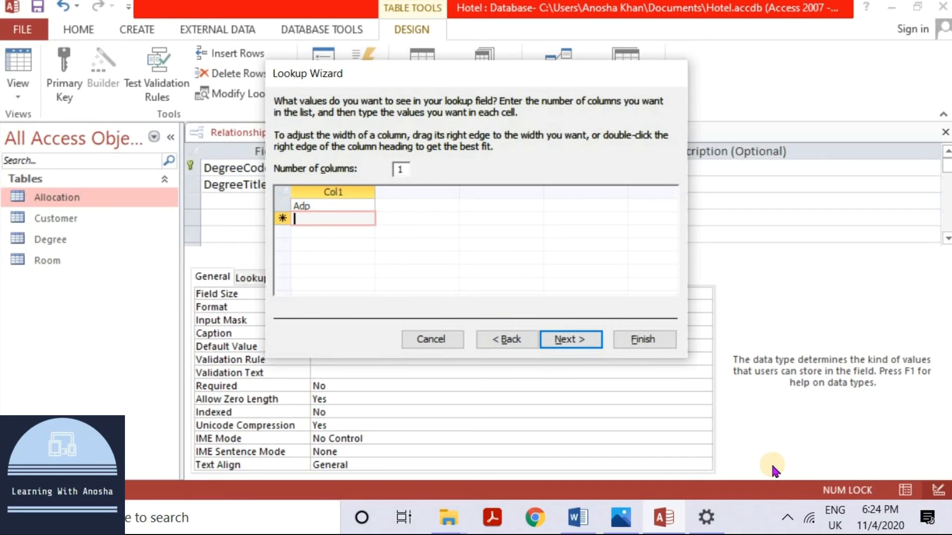
text(BS)
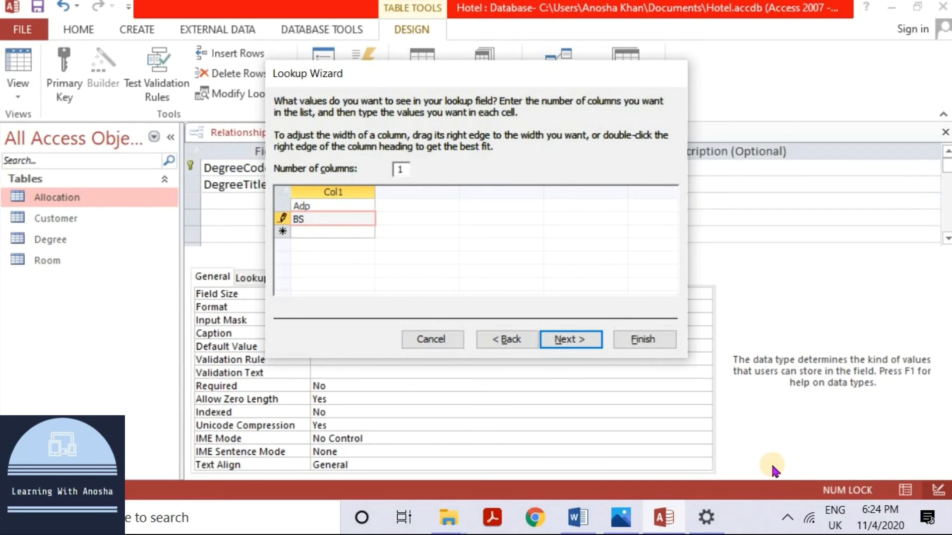
click(321, 235)
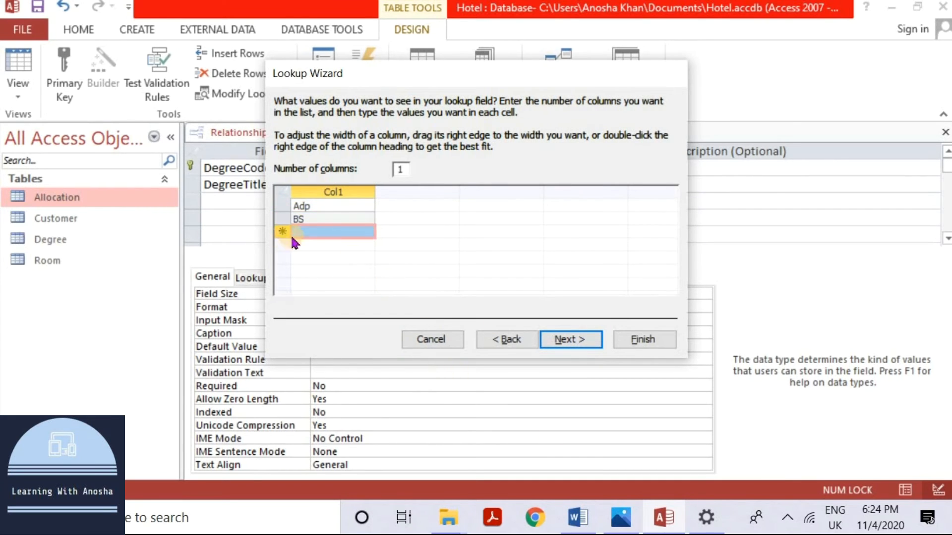
click(367, 232)
text(MS)
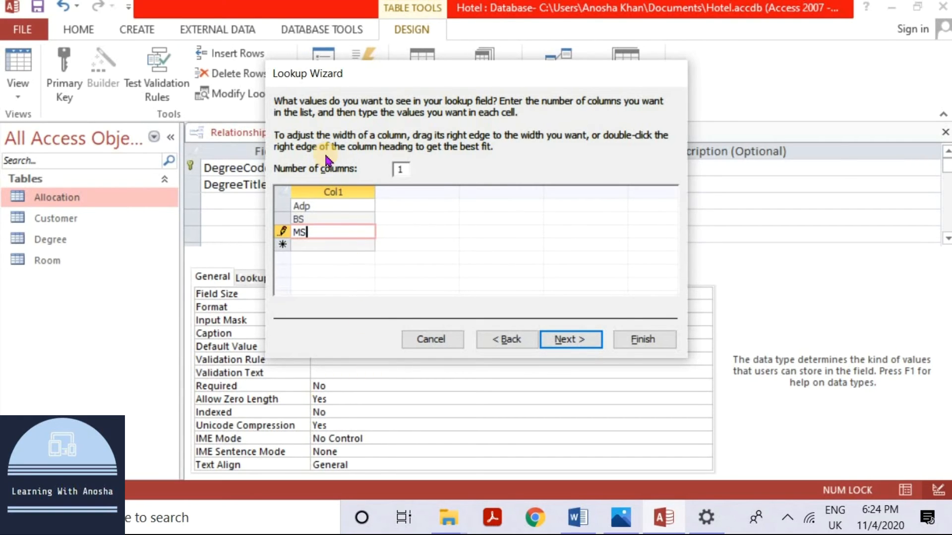
Step: Finish the DegreeTitle lookup with entries limited to the list, and save the Degree table to view its datasheet
click(591, 345)
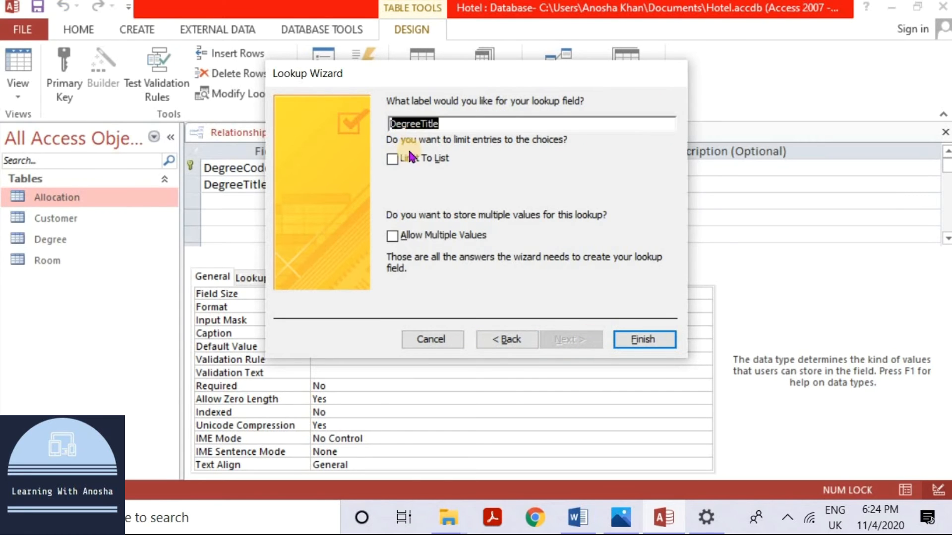
click(391, 158)
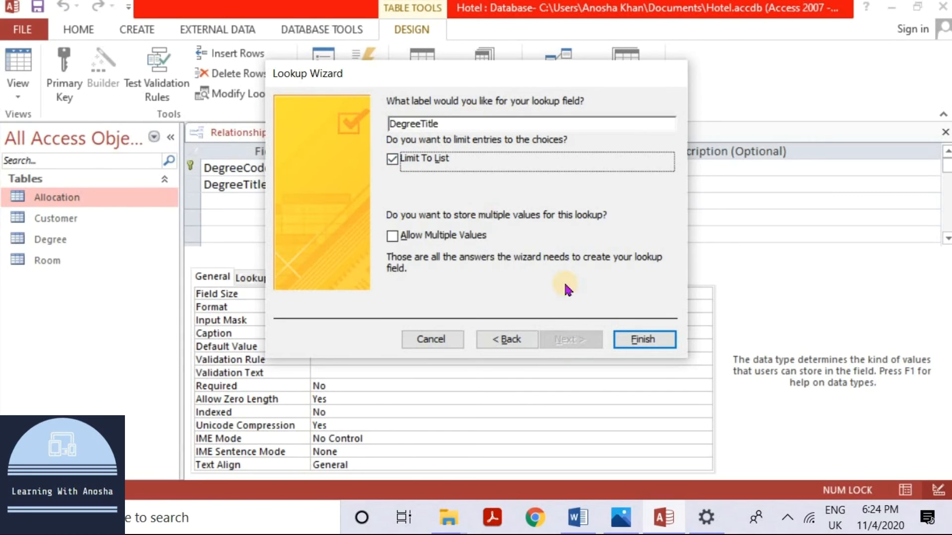
click(644, 341)
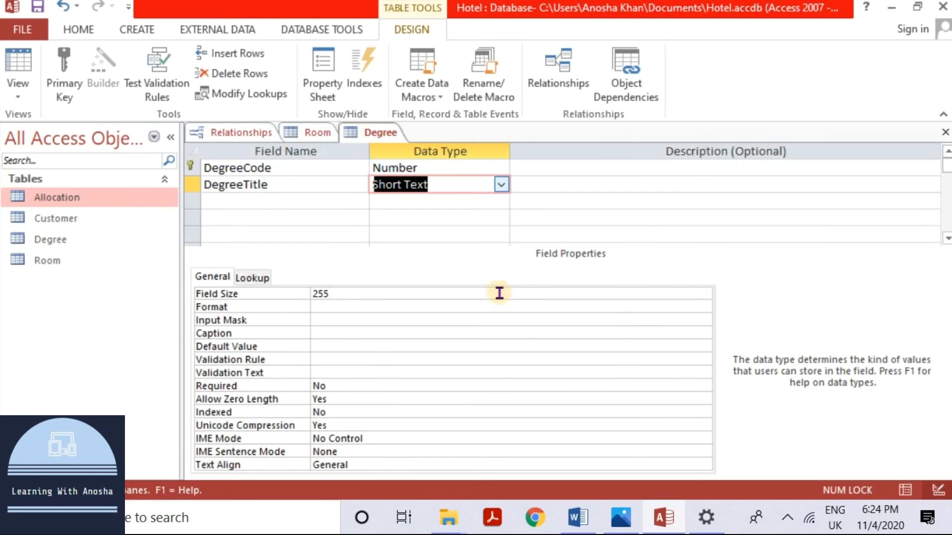
click(18, 74)
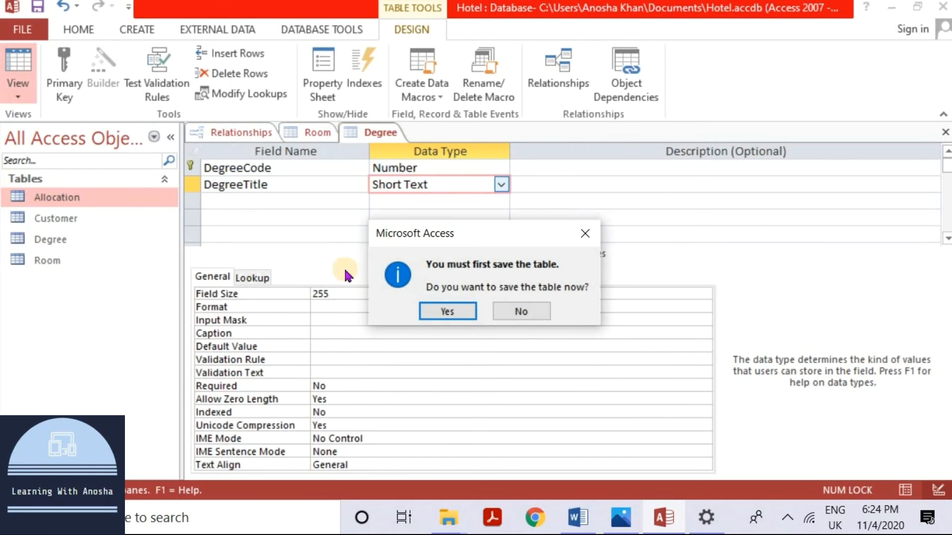
click(448, 312)
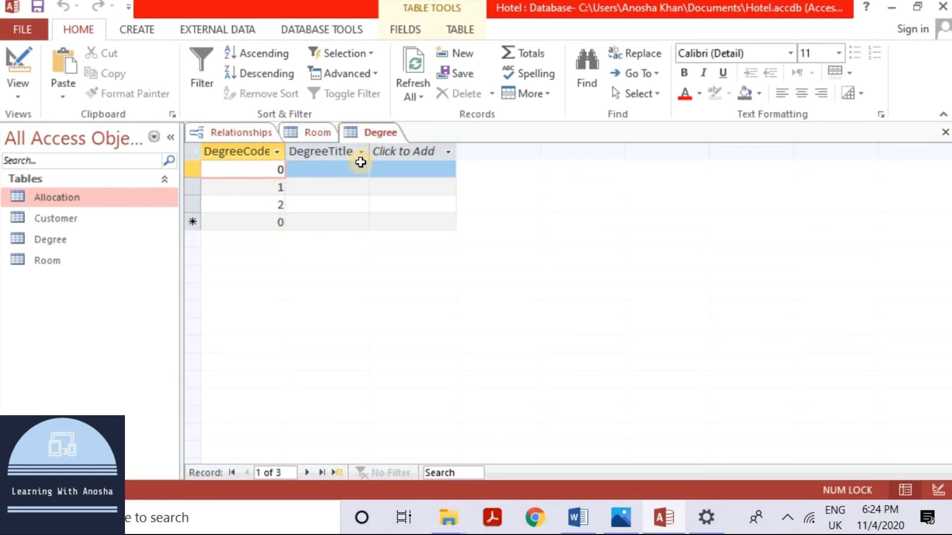
Step: Choose Adp, BS and MS from the lookup list as the DegreeTitle values for DegreeCode 0, 1 and 2 respectively
click(360, 169)
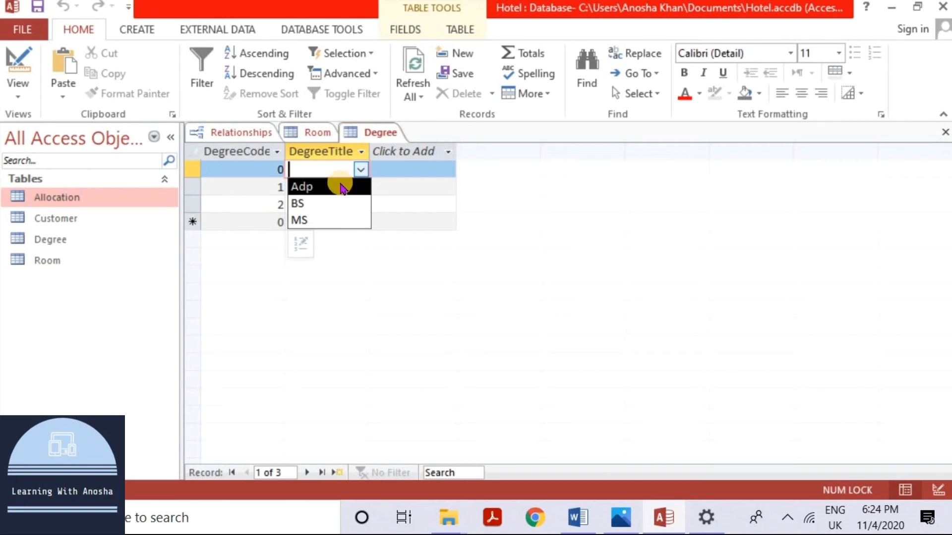
click(340, 184)
click(362, 187)
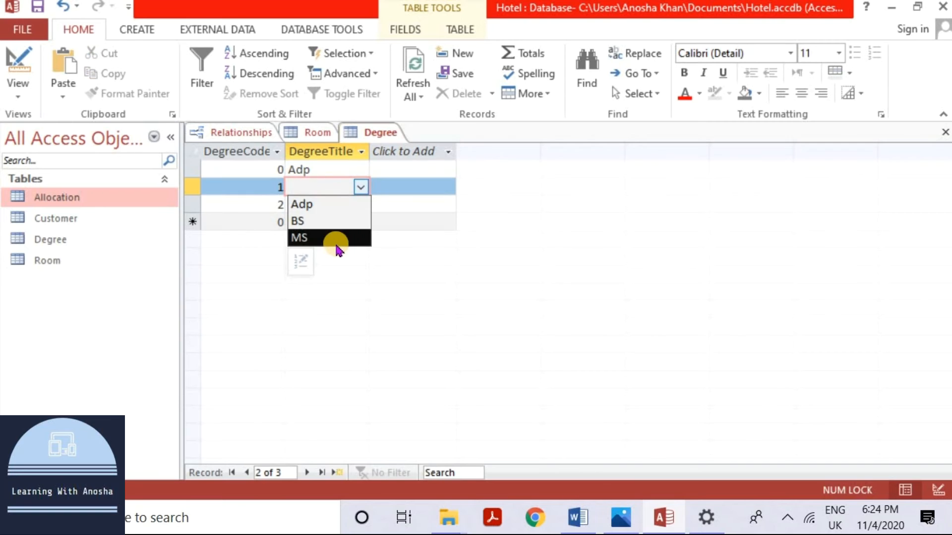
click(331, 222)
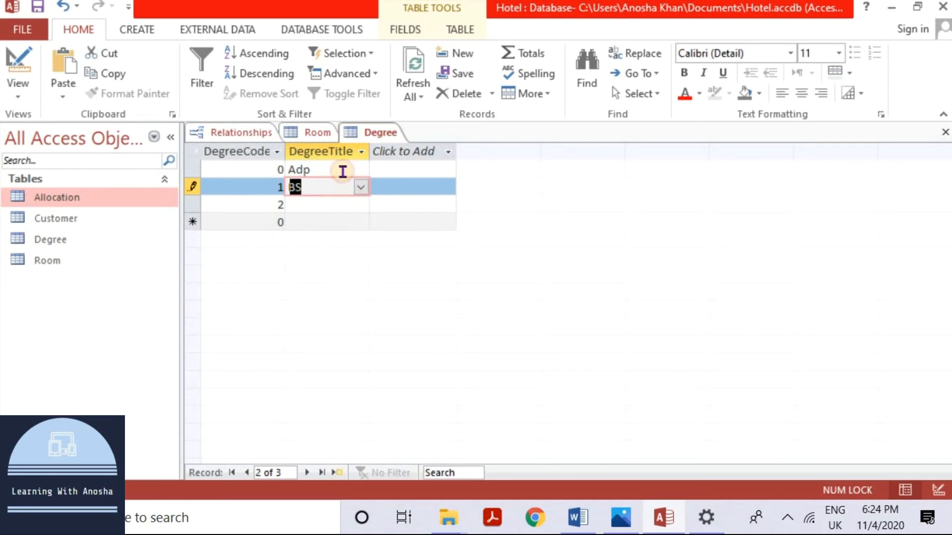
click(352, 203)
click(360, 204)
click(334, 256)
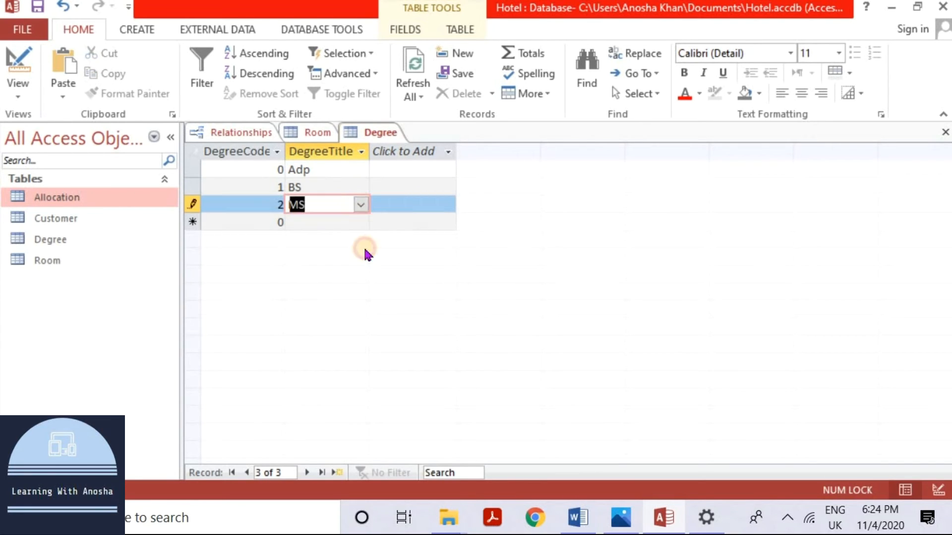
click(418, 206)
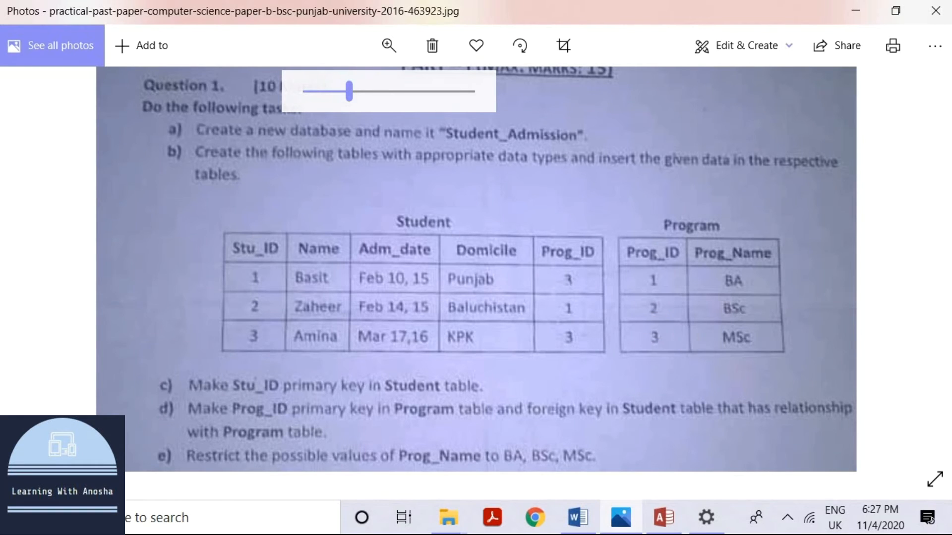
Step: Switch from the exam paper image back to Access and close the Degree, Room and Relationships objects
mouse_move(633, 196)
mouse_down()
mouse_move(606, 346)
mouse_move(601, 521)
mouse_move(563, 123)
mouse_up()
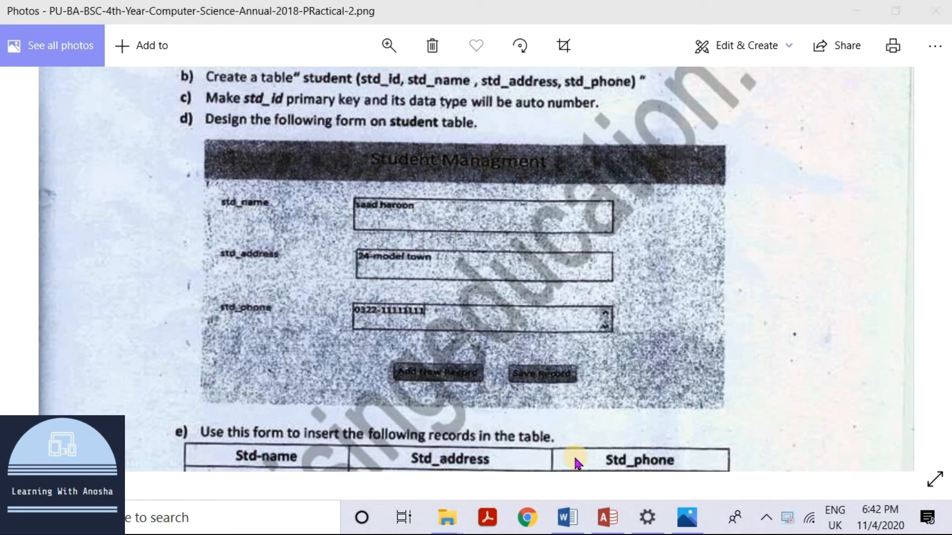
click(595, 526)
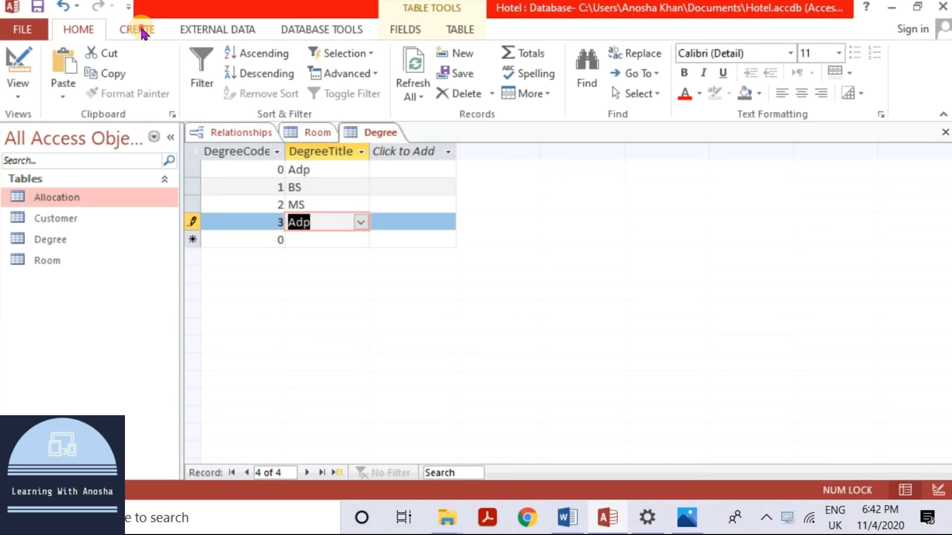
click(144, 33)
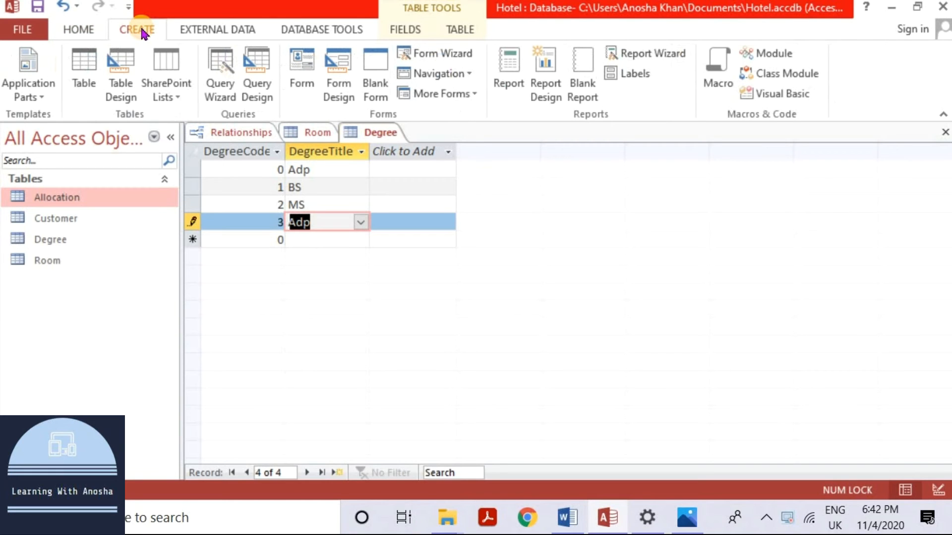
click(945, 133)
click(945, 134)
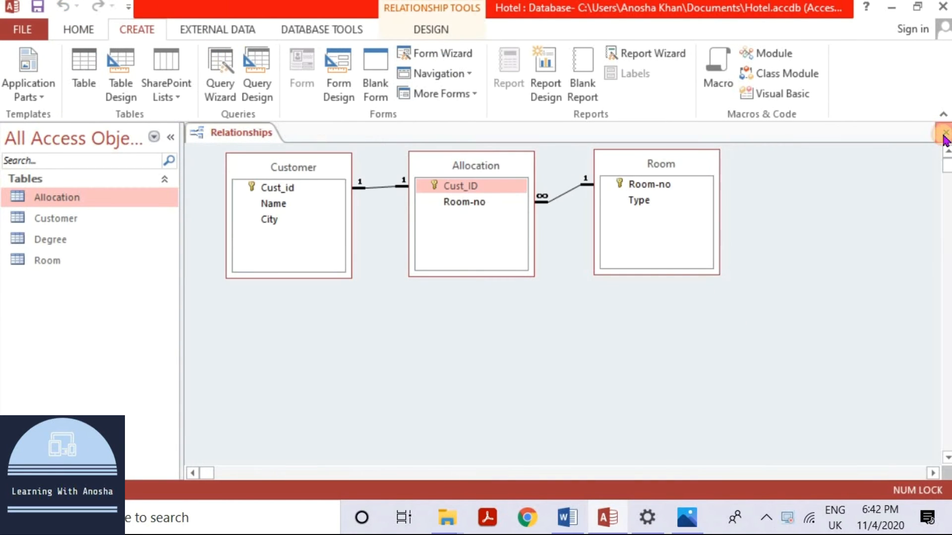
click(944, 135)
click(432, 303)
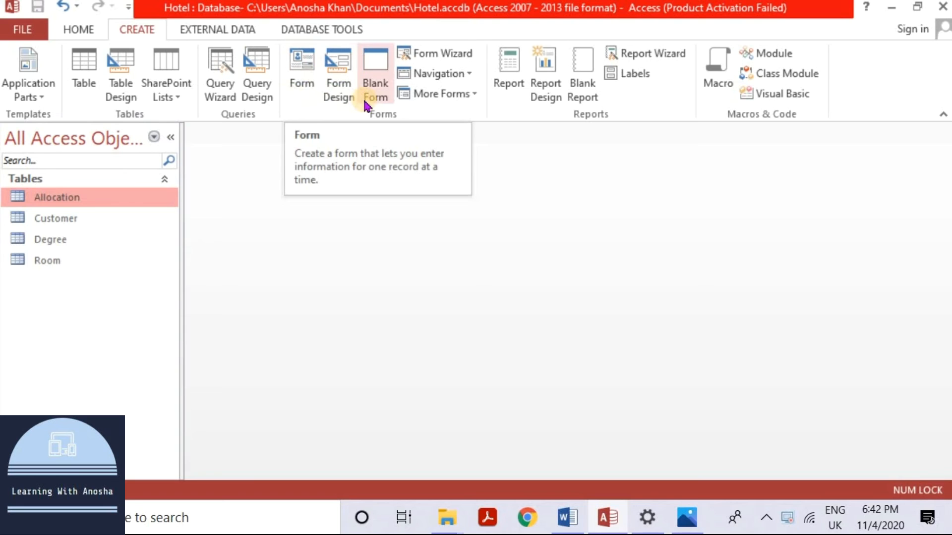
Step: Create a new blank form in Design View and show all tables in its field list
click(341, 96)
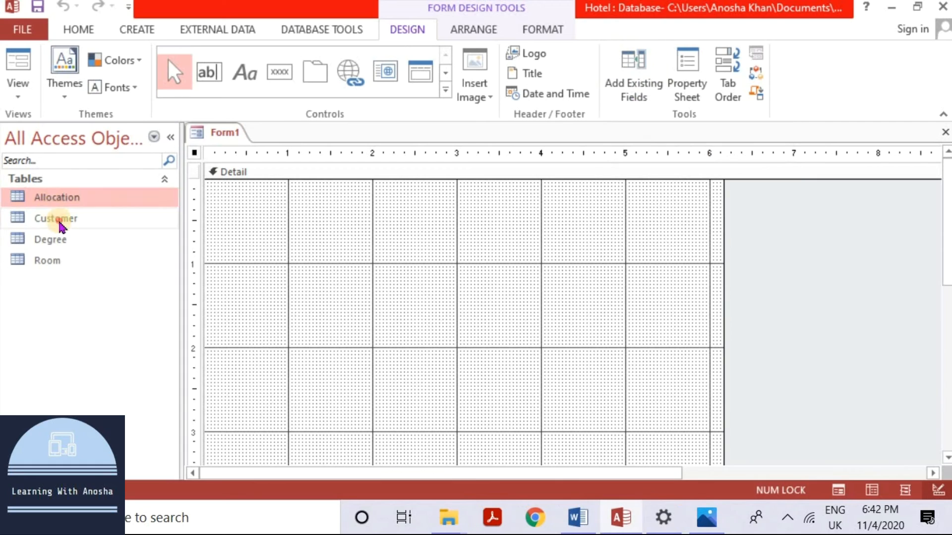
click(59, 224)
click(638, 97)
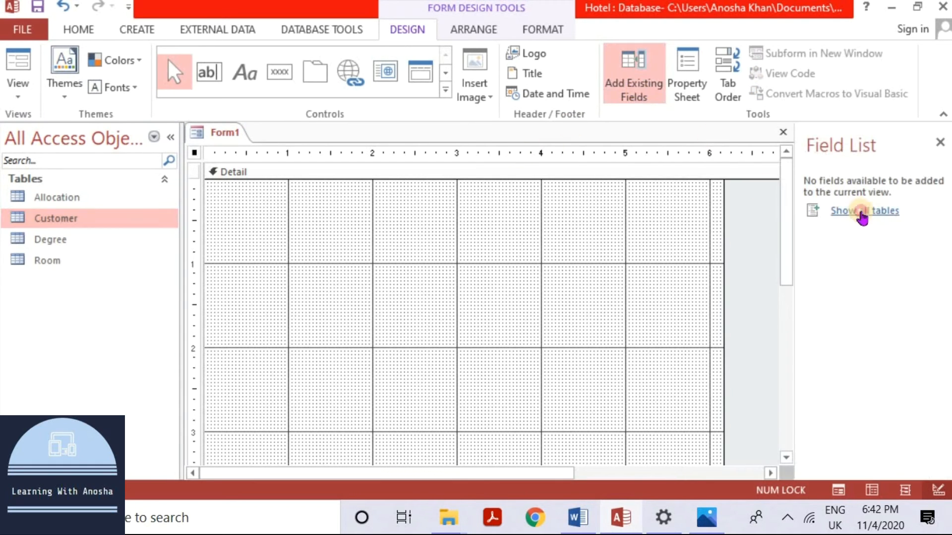
click(862, 214)
Step: Add the Customer table's Cust_id, Name and City fields to the form's Detail section
click(850, 227)
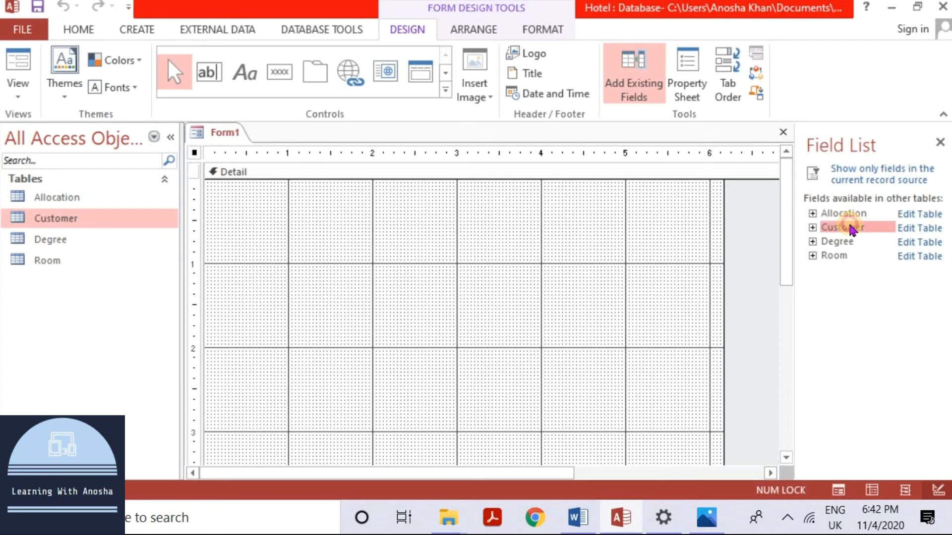
click(812, 227)
double_click(853, 245)
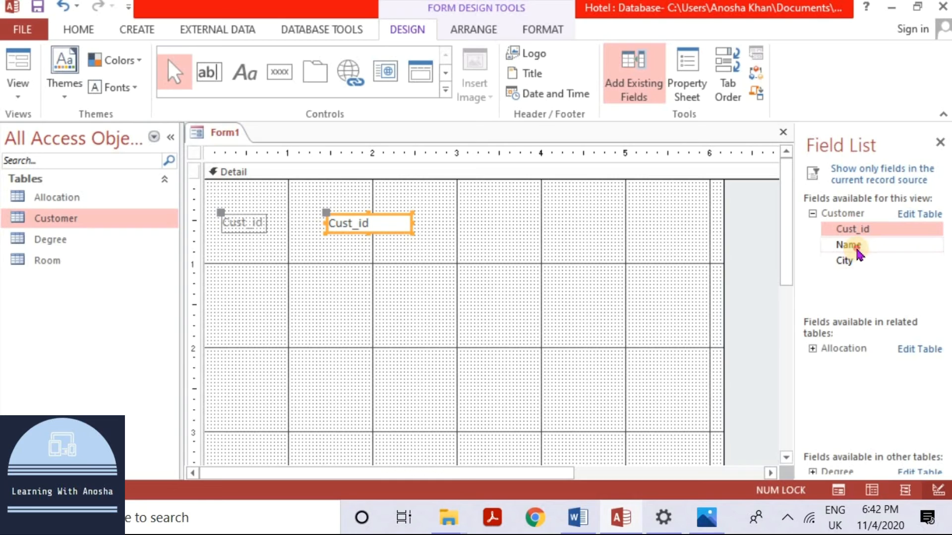
double_click(850, 245)
double_click(858, 262)
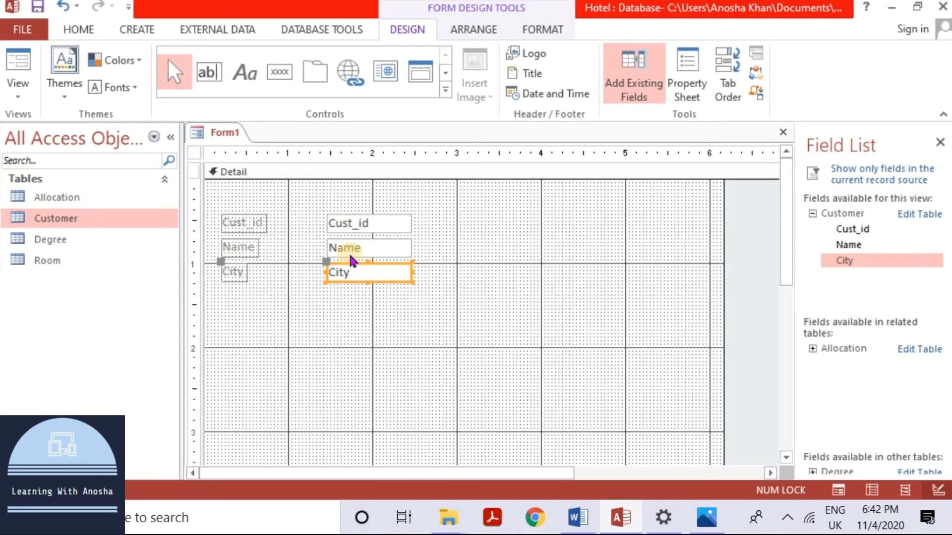
click(335, 341)
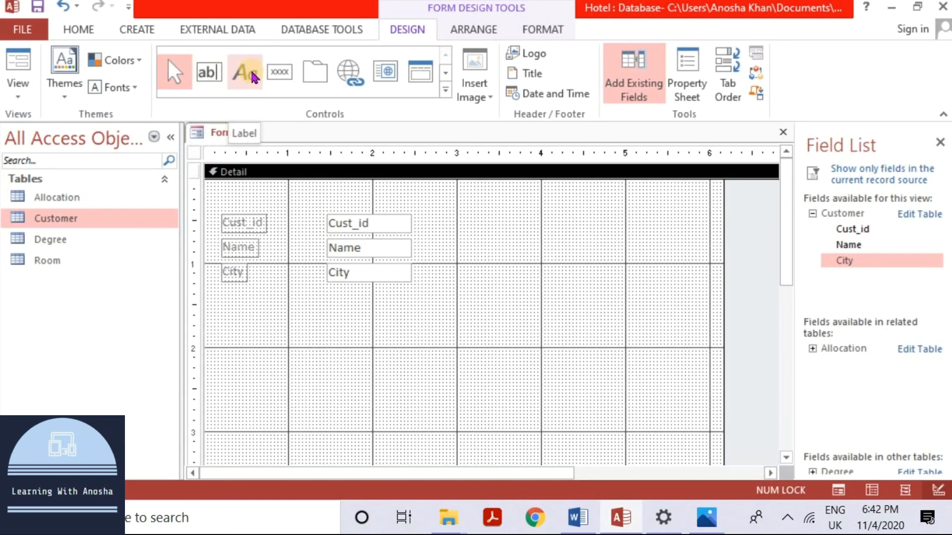
Step: Place a command button below the City field and assign it the Record Operations action Add New Record
click(280, 74)
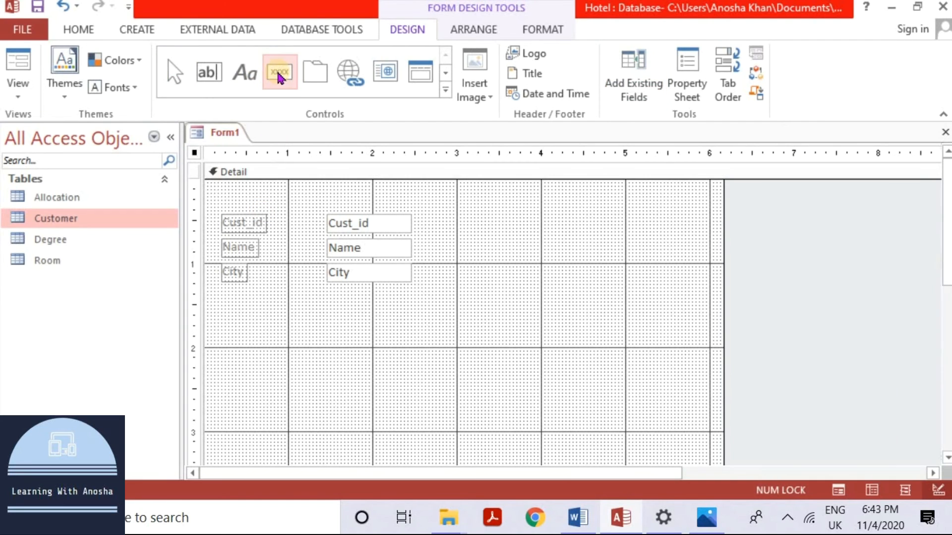
drag(271, 334, 358, 365)
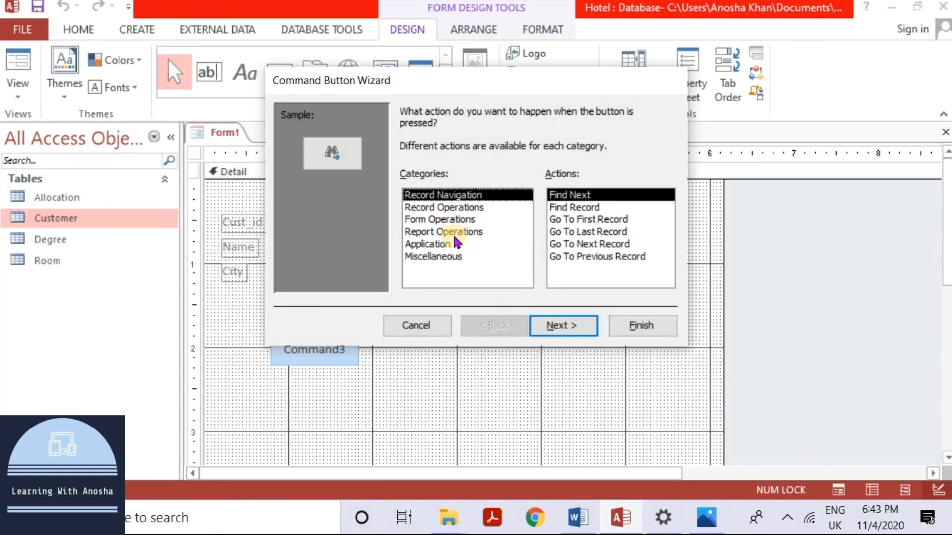
click(445, 208)
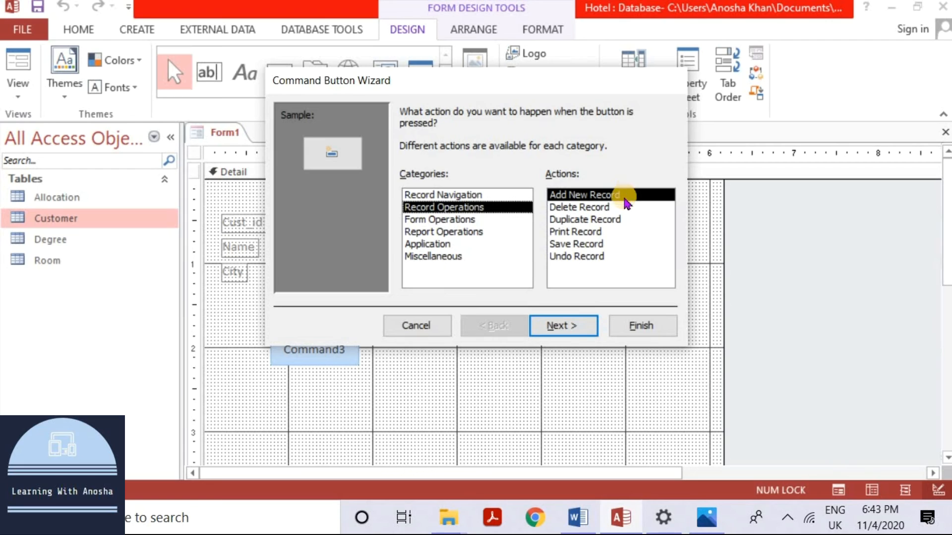
click(587, 327)
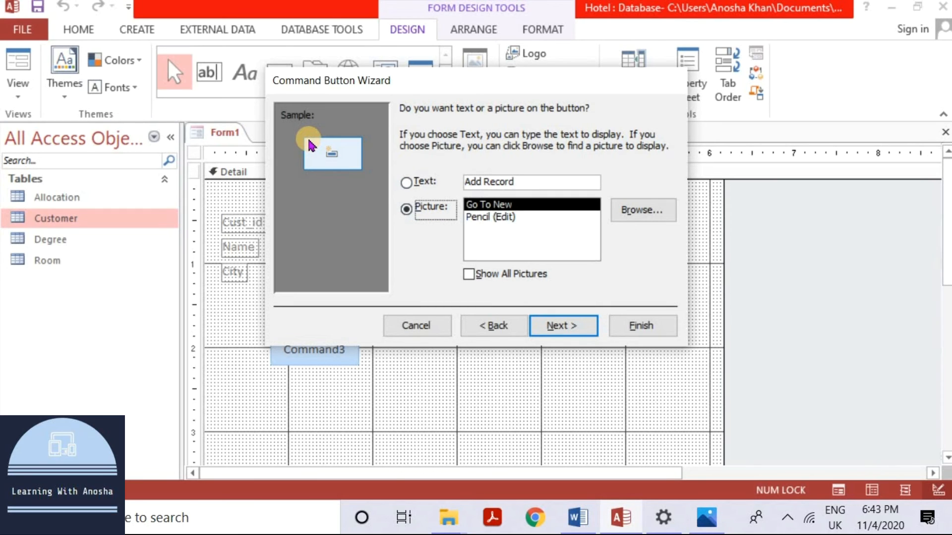
Step: Show the text Add New Record on the button, clear its default name and finish the Command Button Wizard
click(406, 183)
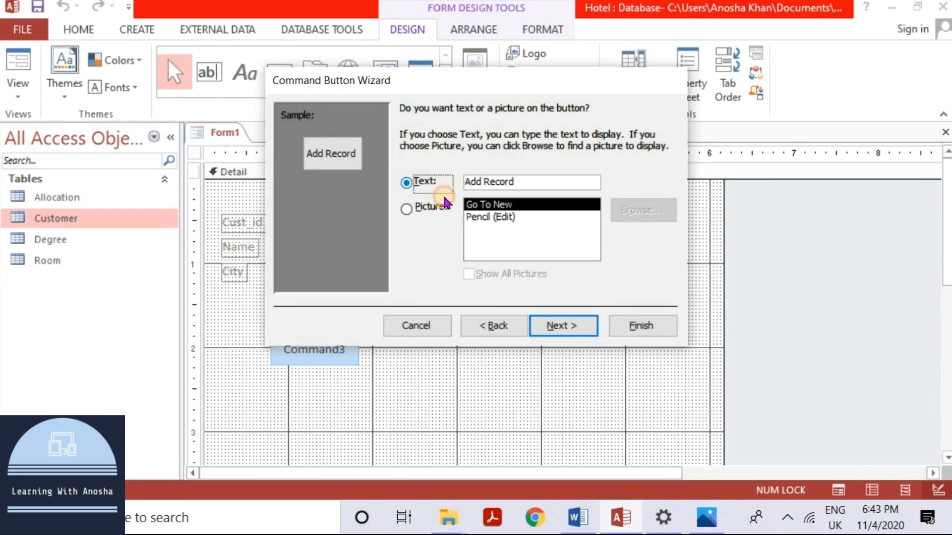
click(483, 183)
text(New)
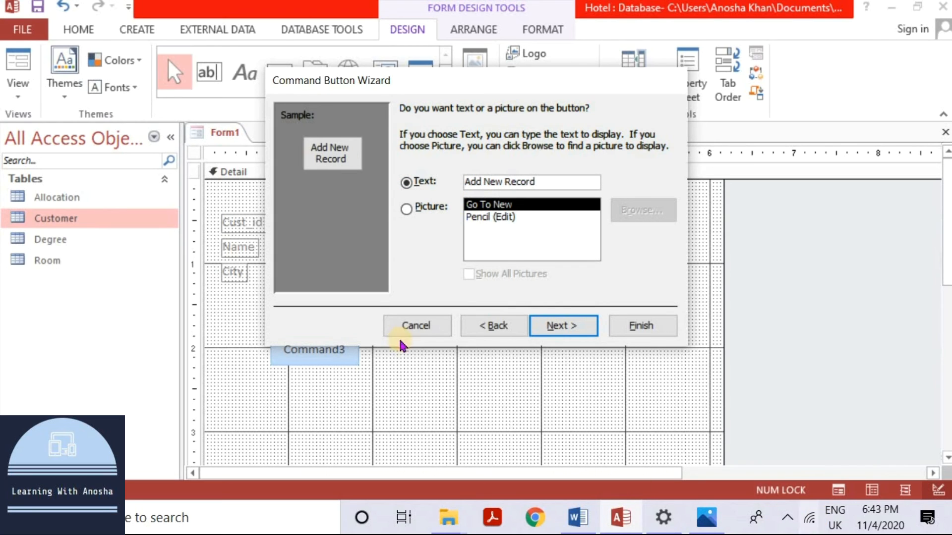
click(567, 328)
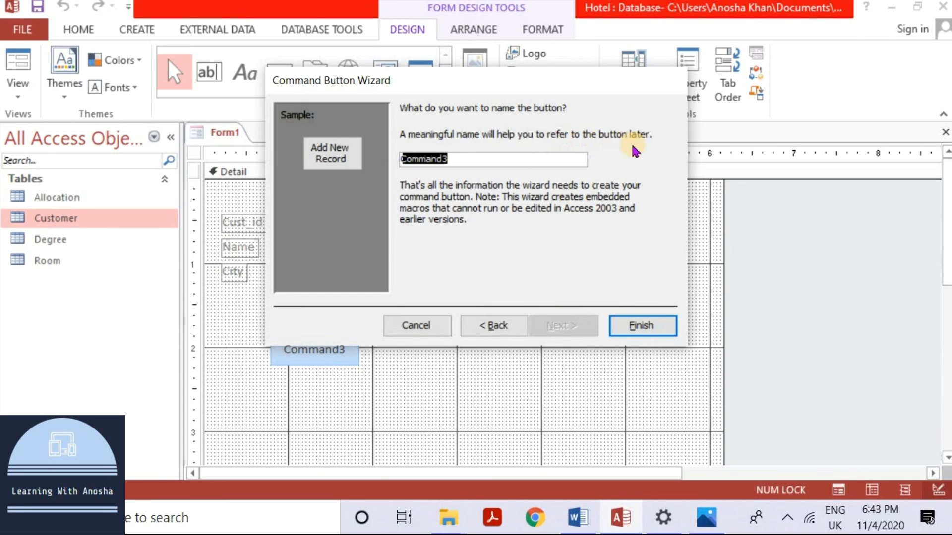
click(479, 157)
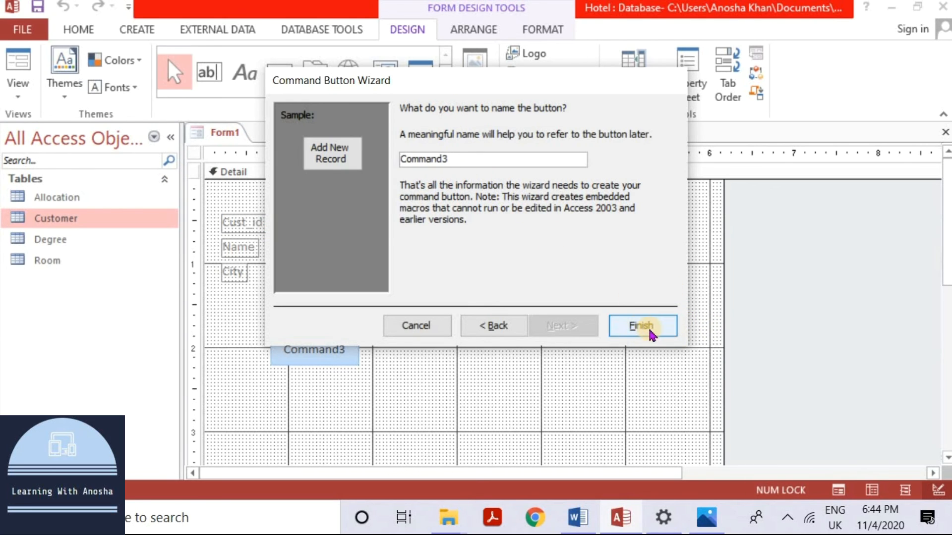
key(BackSpace)
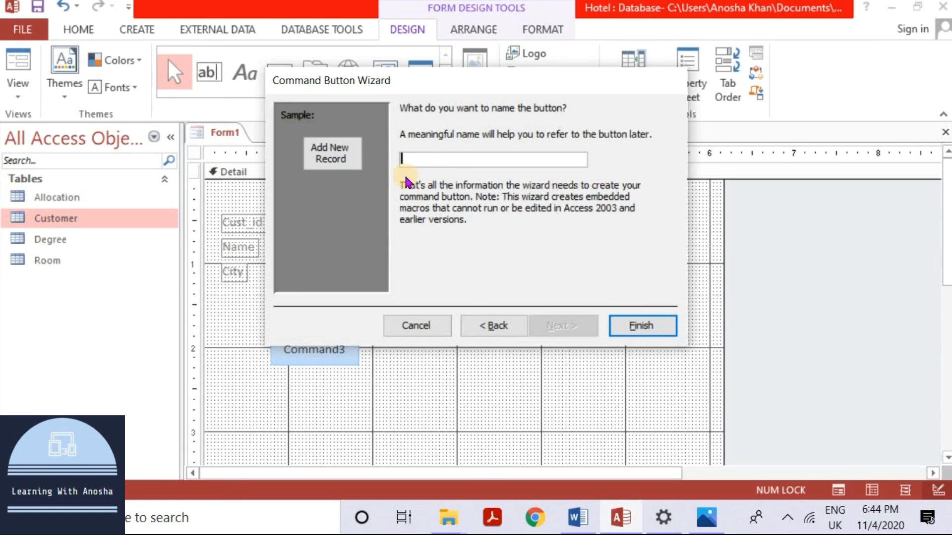
click(655, 333)
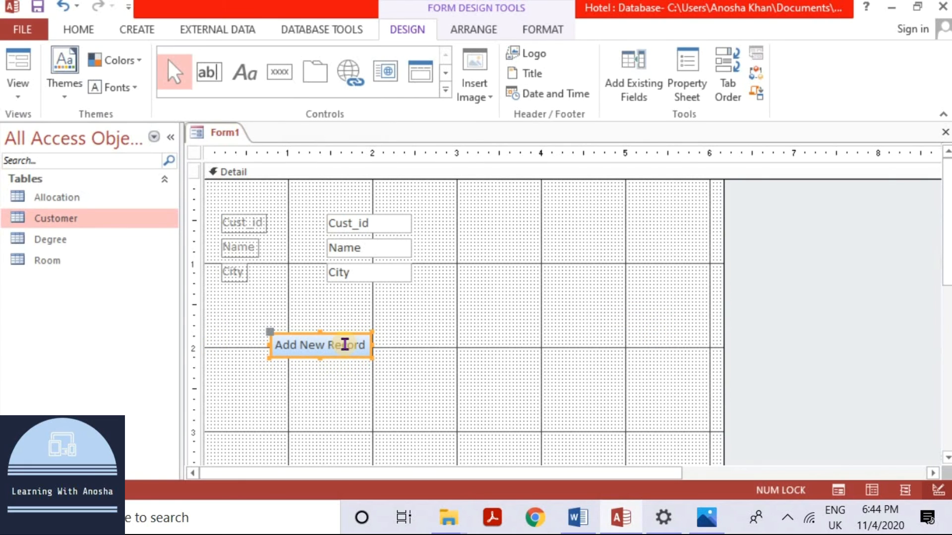
Step: Place a second command button beside Add New Record and assign it the Record Operations action Save Record
click(281, 75)
drag(397, 334, 511, 358)
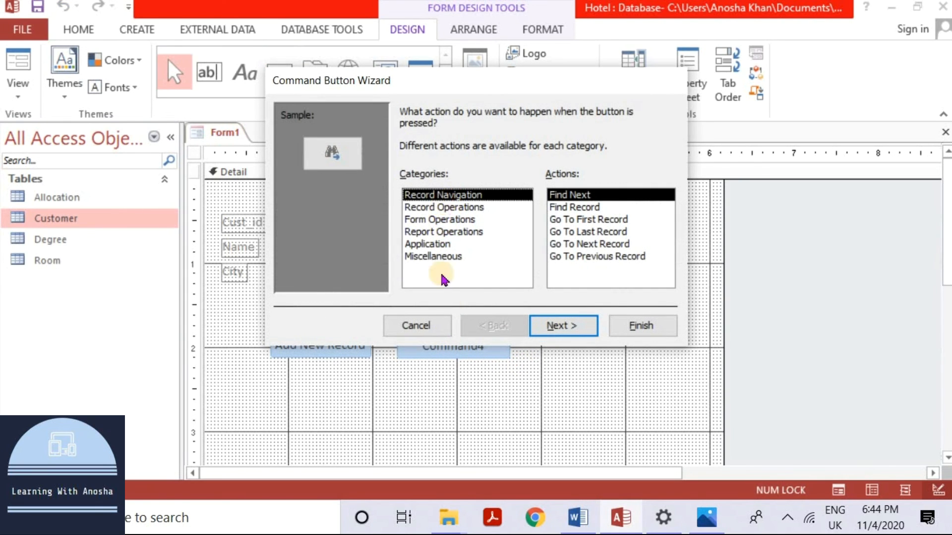
click(444, 207)
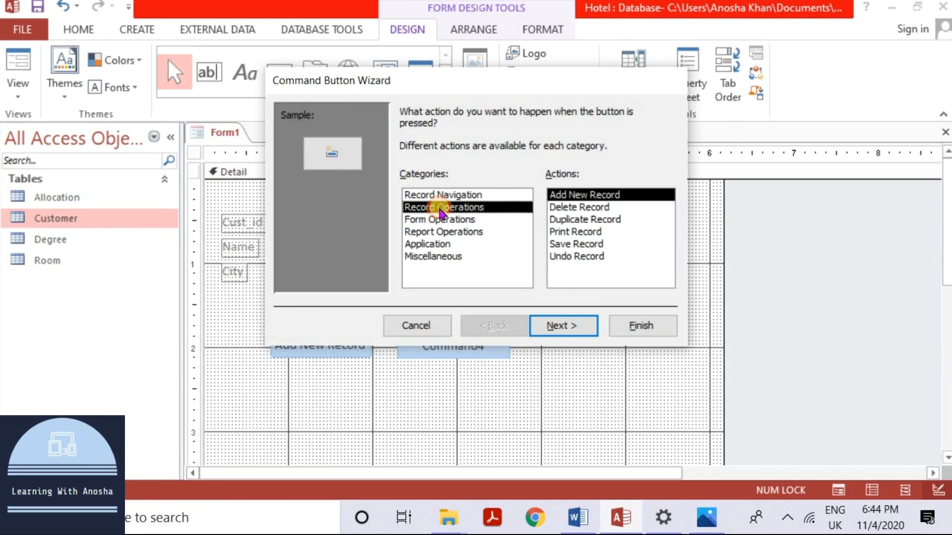
click(568, 245)
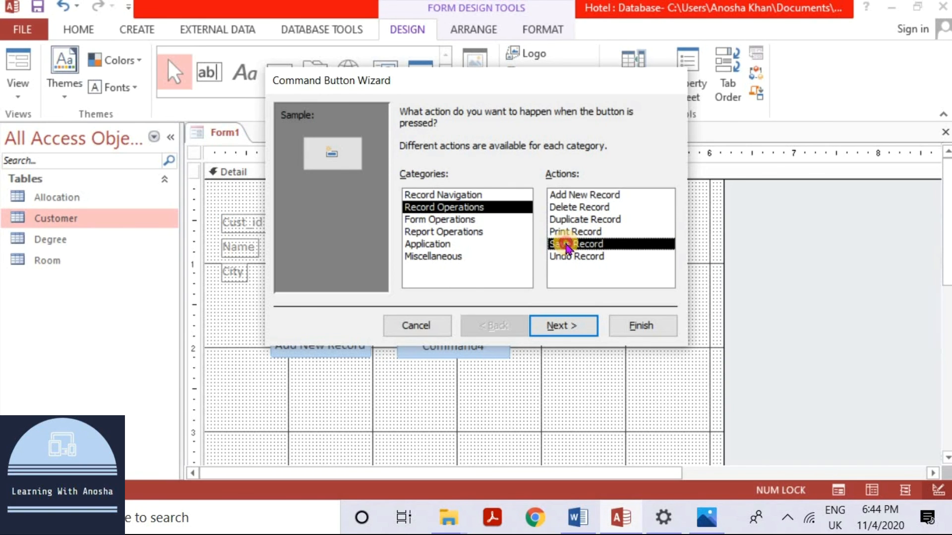
click(568, 327)
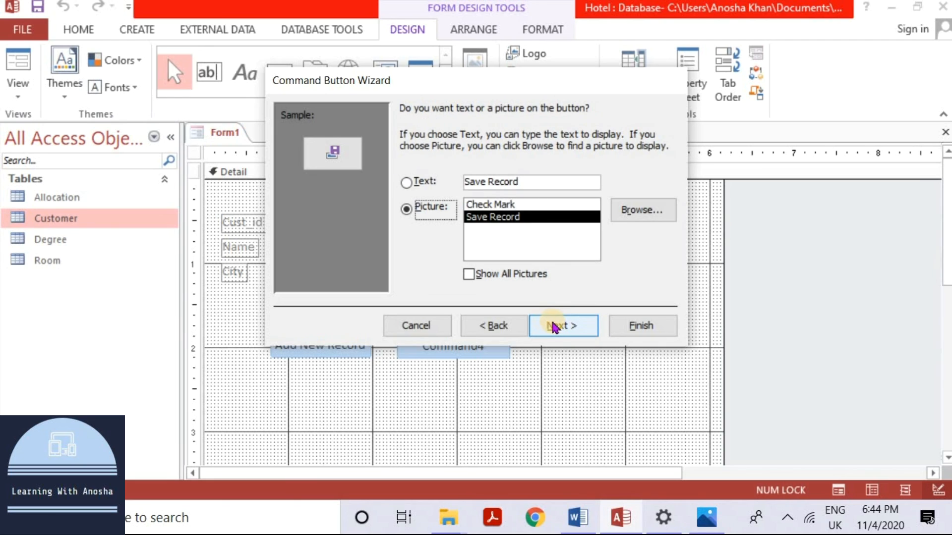
Step: Finish the second button with the text Save Record and the name save, and display the form in Form View
click(405, 182)
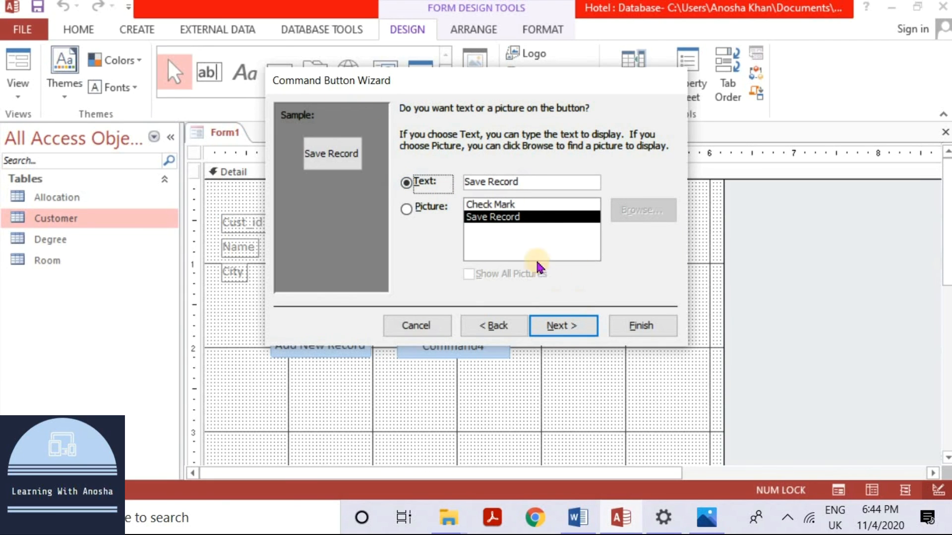
click(569, 326)
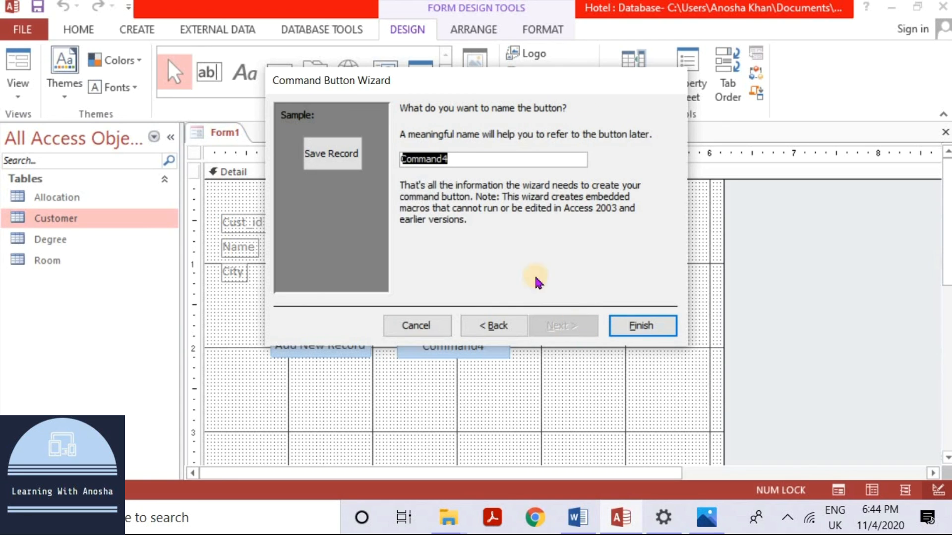
text(save)
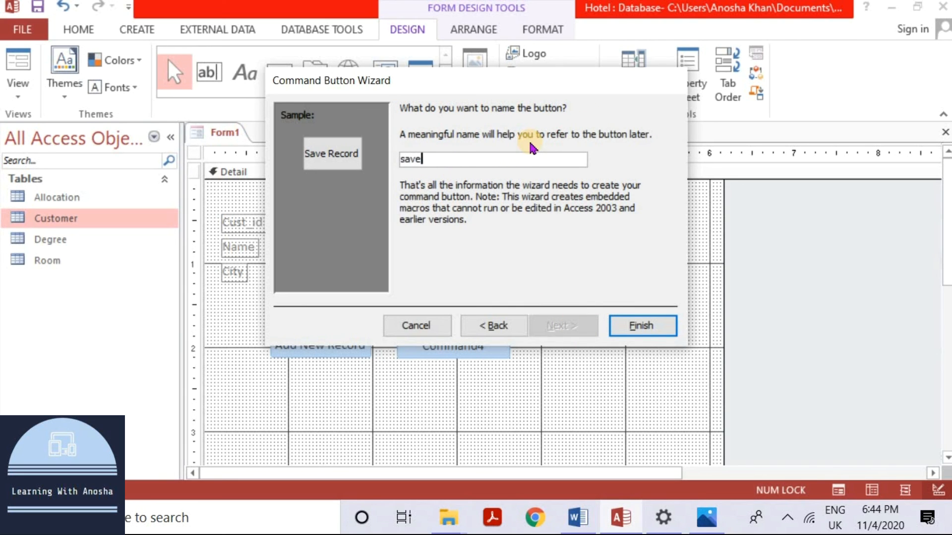
click(641, 325)
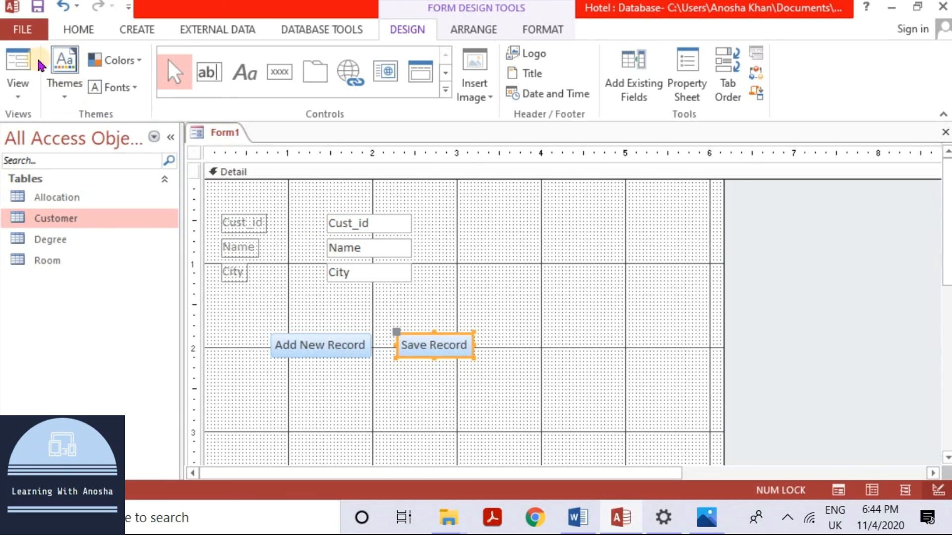
click(25, 64)
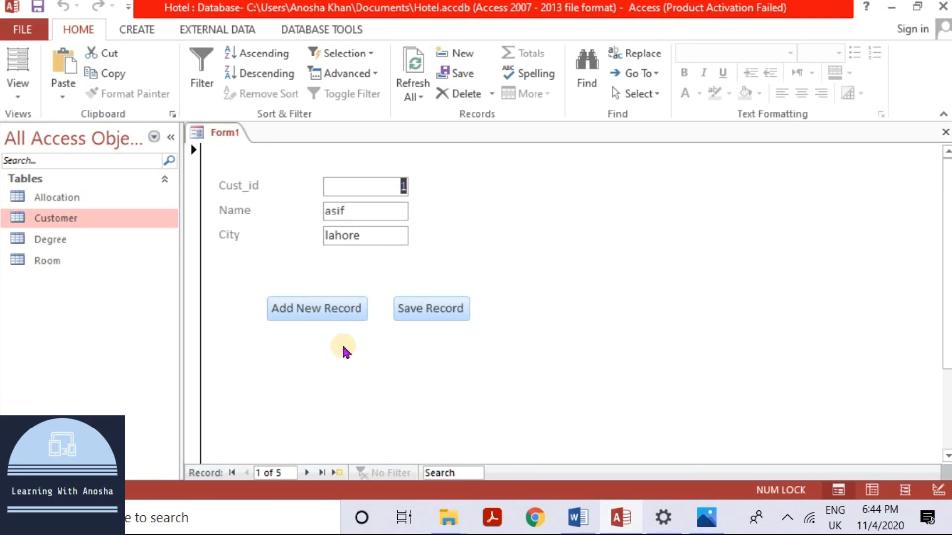
Step: Add a new record through the form and fill in the customer's ID and name, with lahore as the city
click(323, 316)
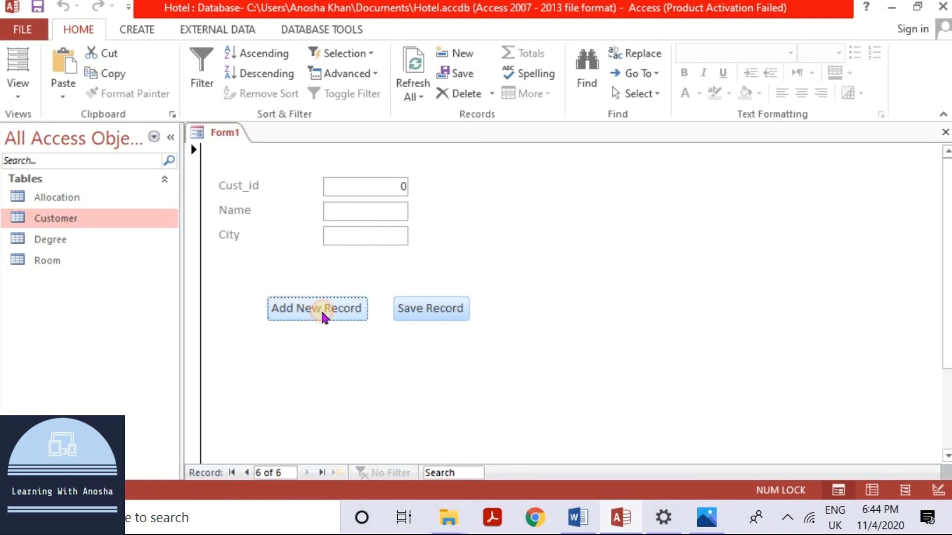
drag(385, 184, 410, 184)
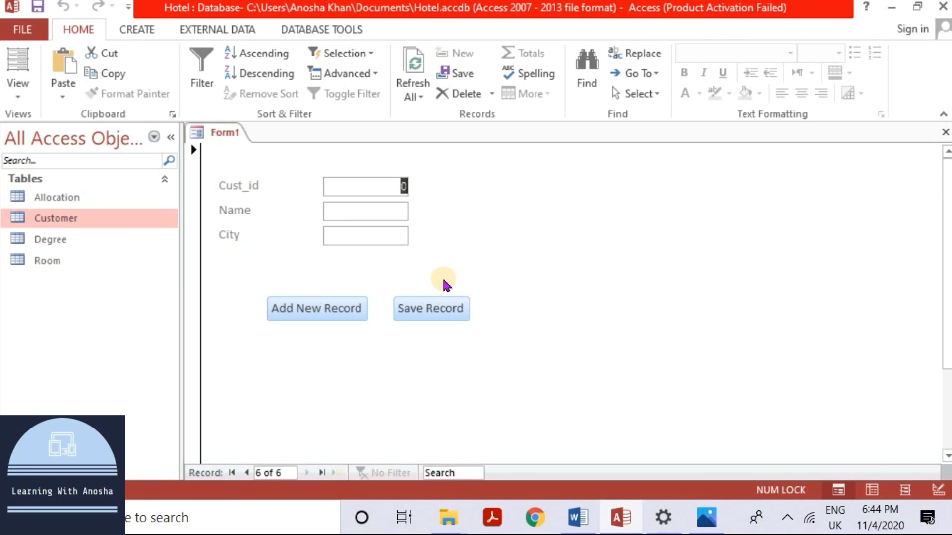
text(6)
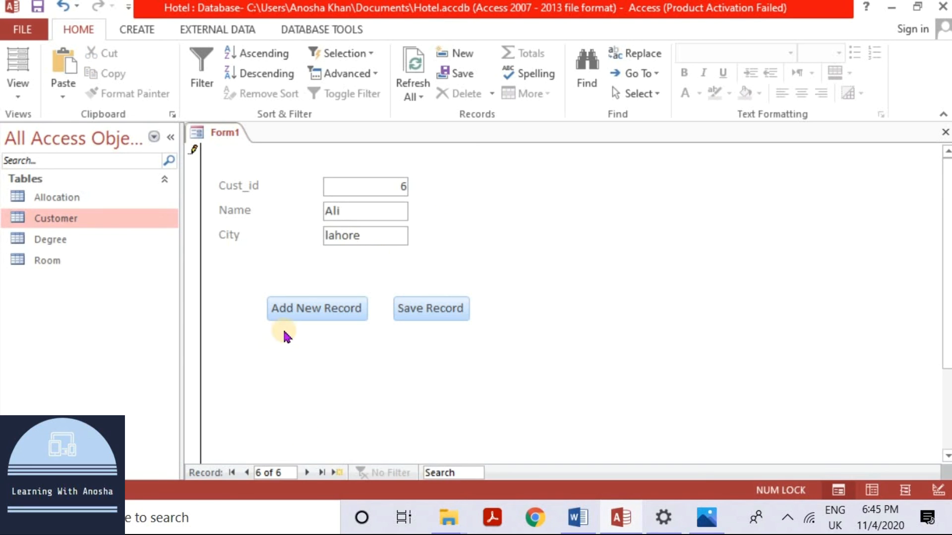
Step: Check the Customer table for the new entry, return to the form and save the record with its Save Record button
double_click(85, 214)
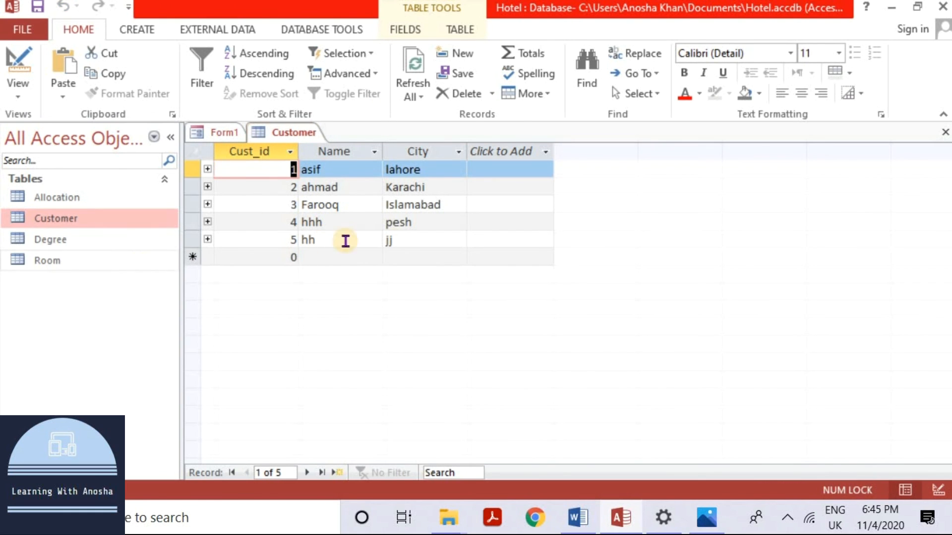
click(228, 128)
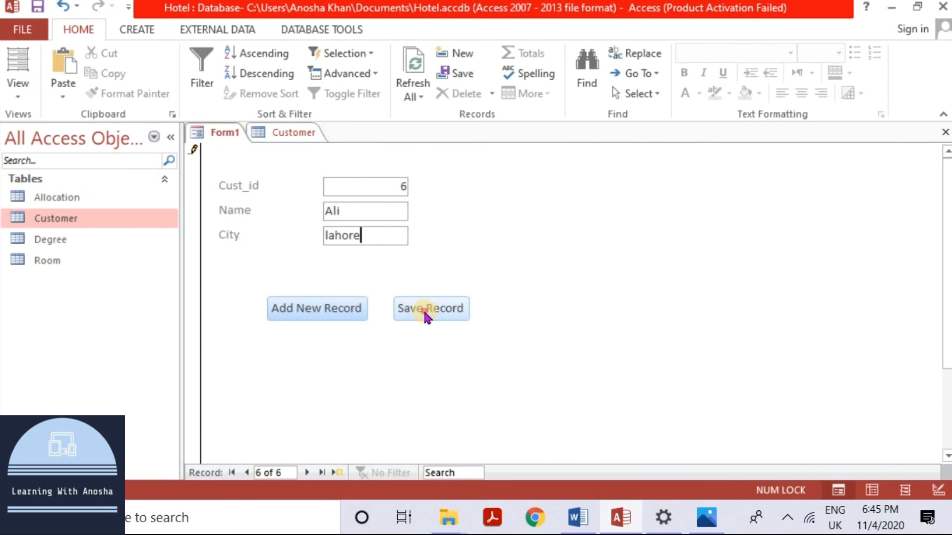
click(426, 318)
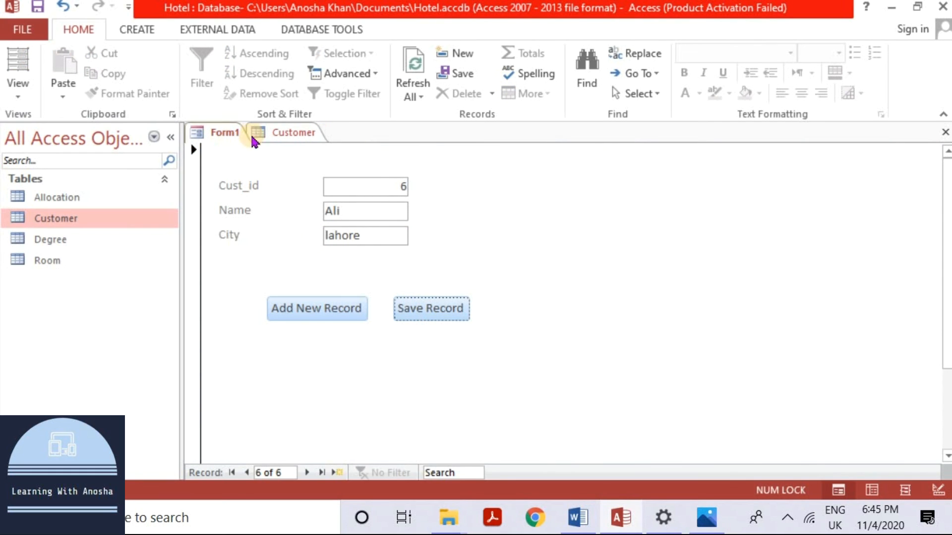
Step: Refresh all data in the Customer table to check for the saved record and return to the form
click(272, 135)
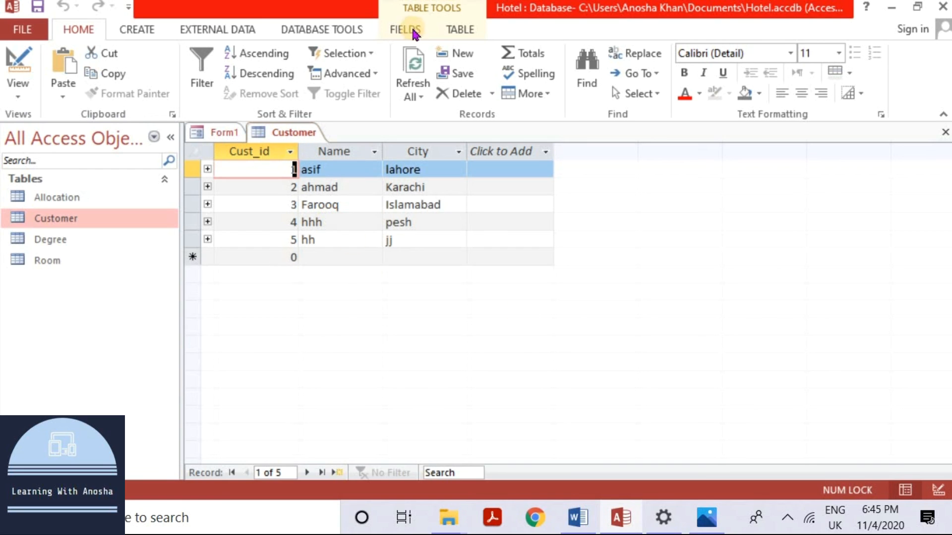
click(413, 72)
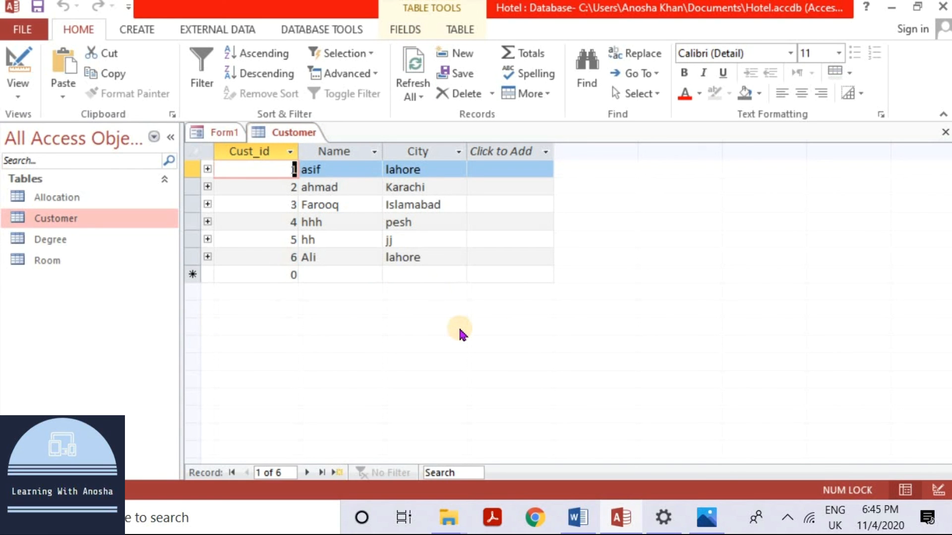
click(214, 142)
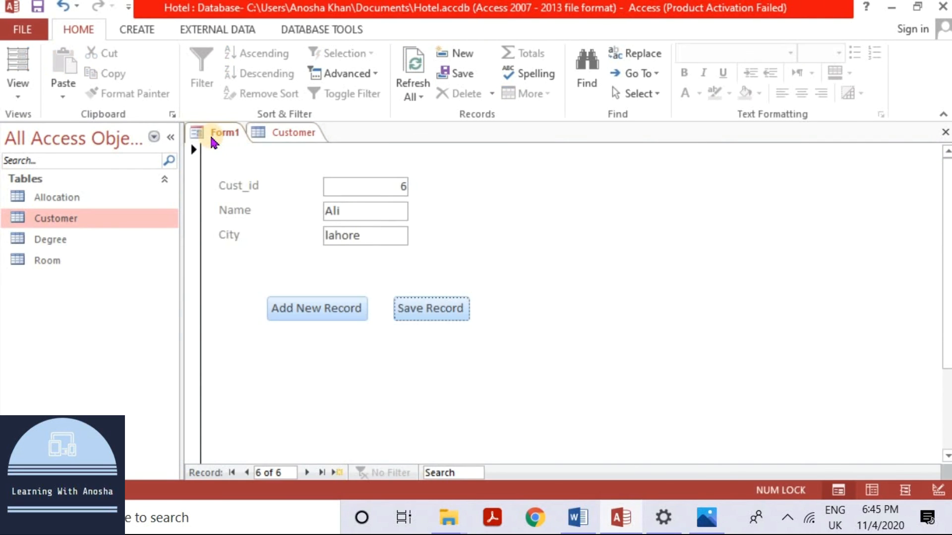